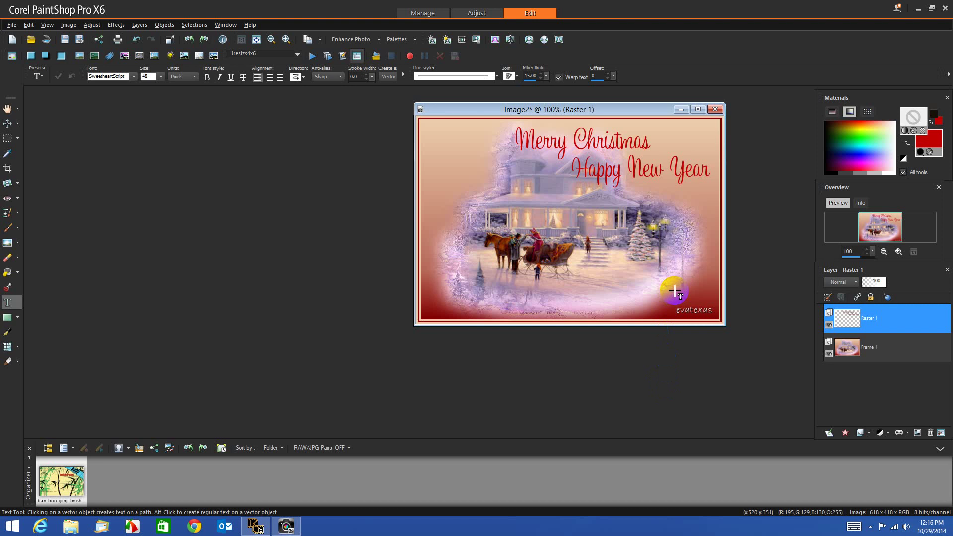
- Duplicate the Raster 1 greeting text layer twice
left_click(99, 77)
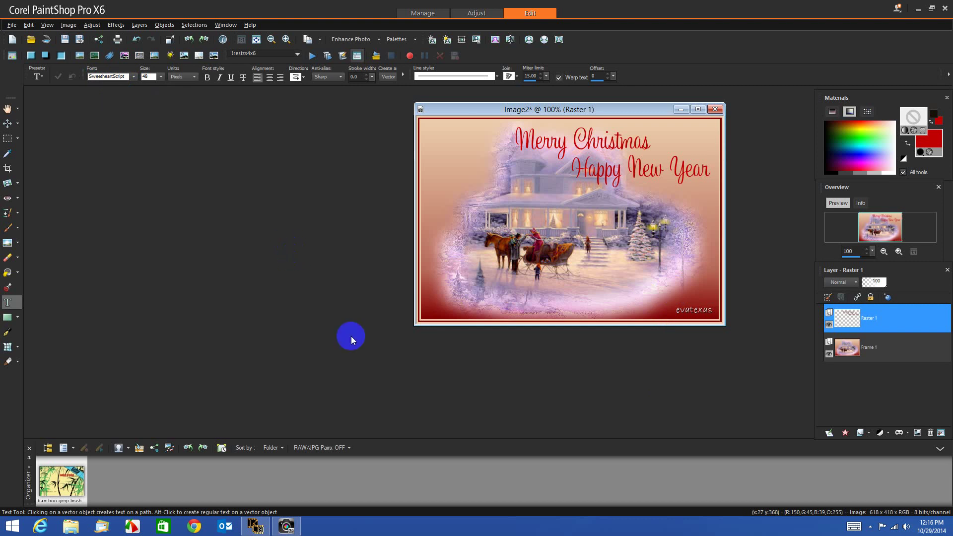
left_click(840, 327)
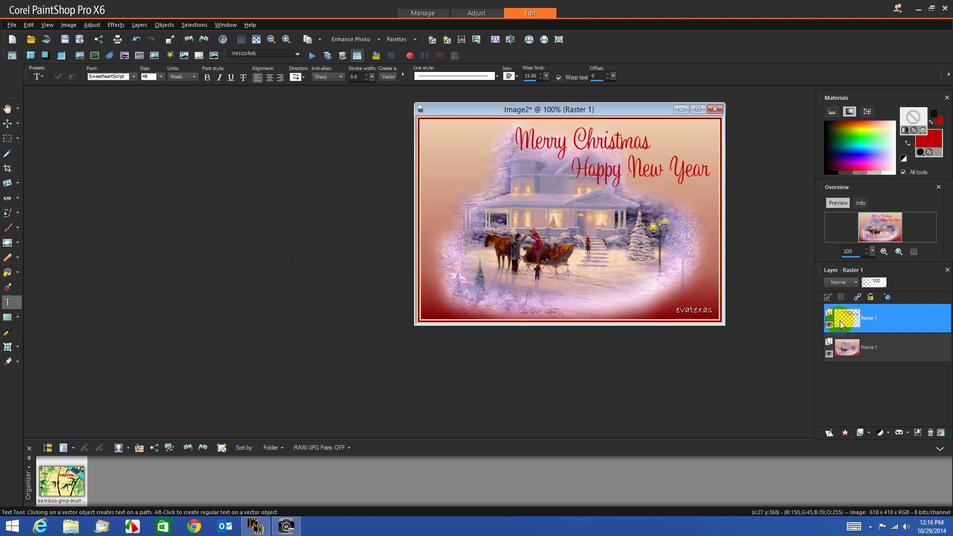
left_click(829, 433)
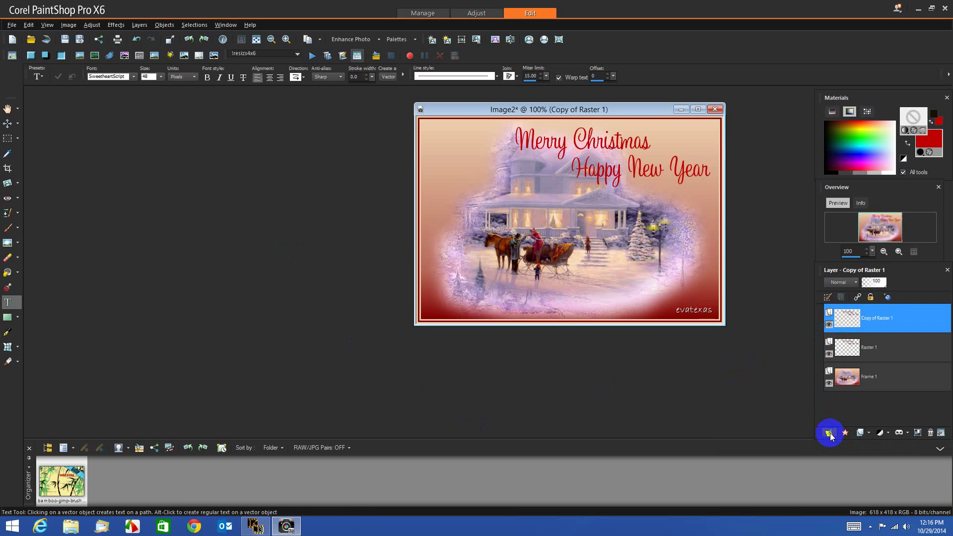
left_click(829, 433)
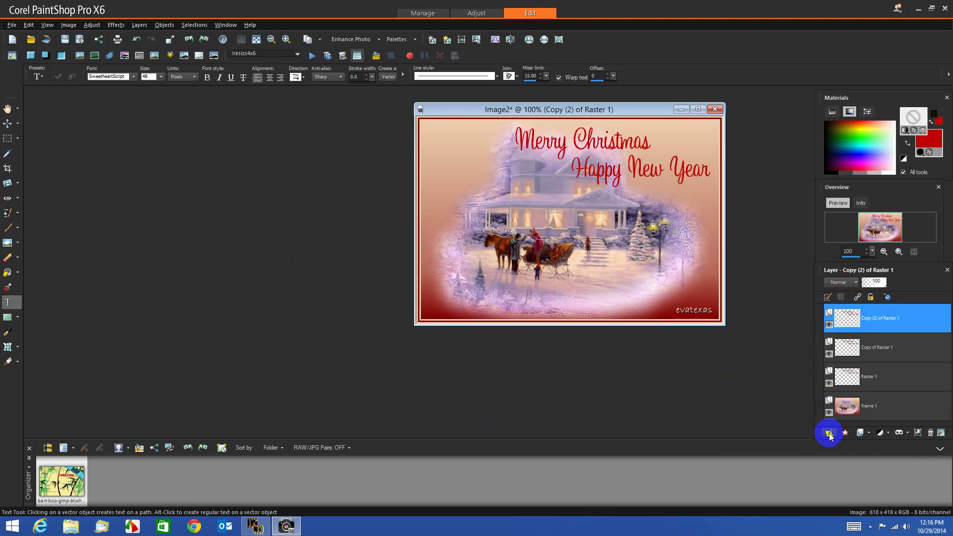
- Hide both copies of the text layer and make Raster 1 the active layer
left_click(829, 326)
left_click(829, 354)
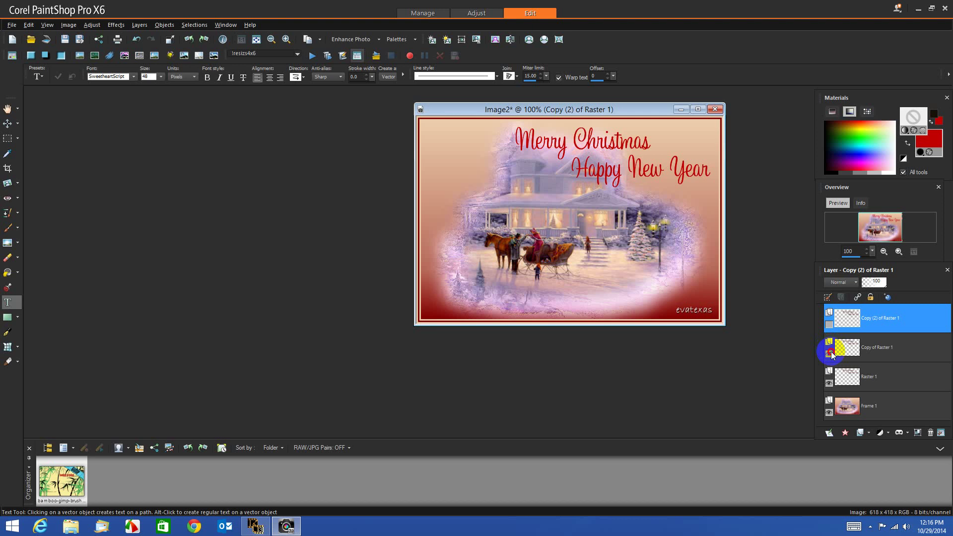
left_click(886, 377)
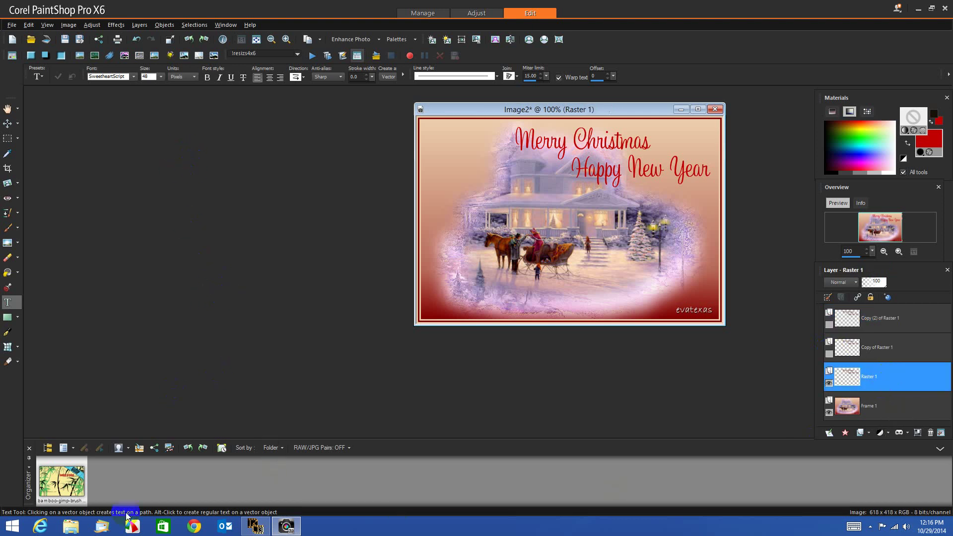
- Apply the Alien Skin Xenofex 2 Constellation effect to the Raster 1 greeting text using the loaded settings
left_click(118, 26)
mouse_move(162, 219)
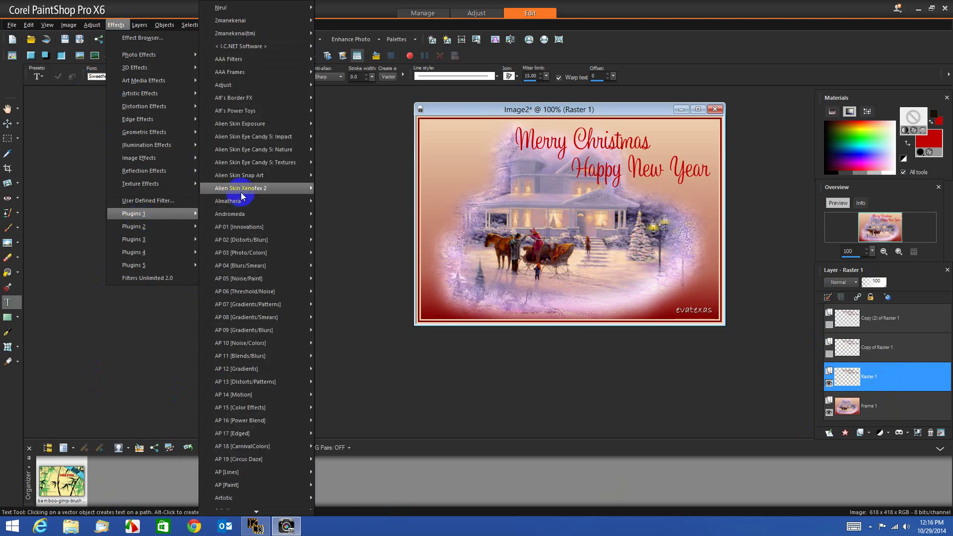
mouse_move(238, 188)
left_click(345, 217)
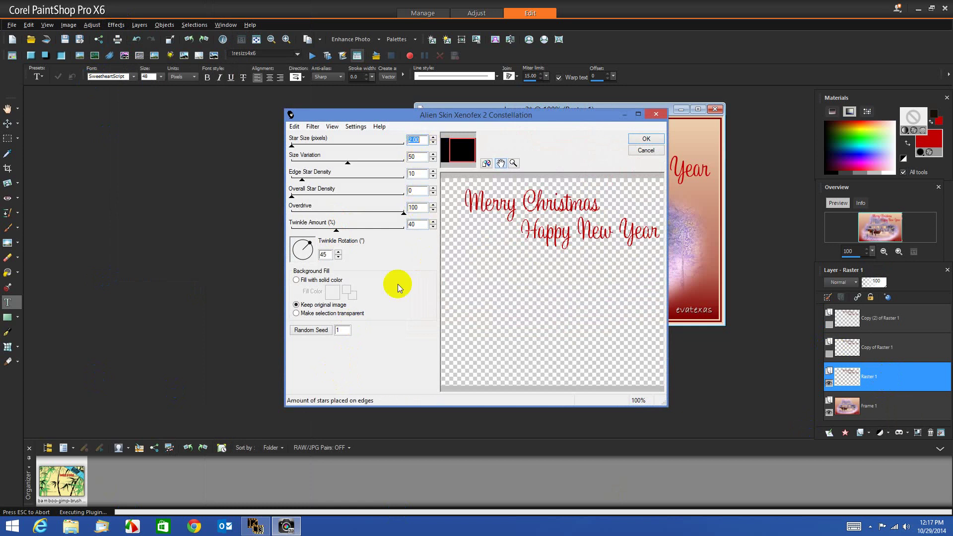
left_click(356, 127)
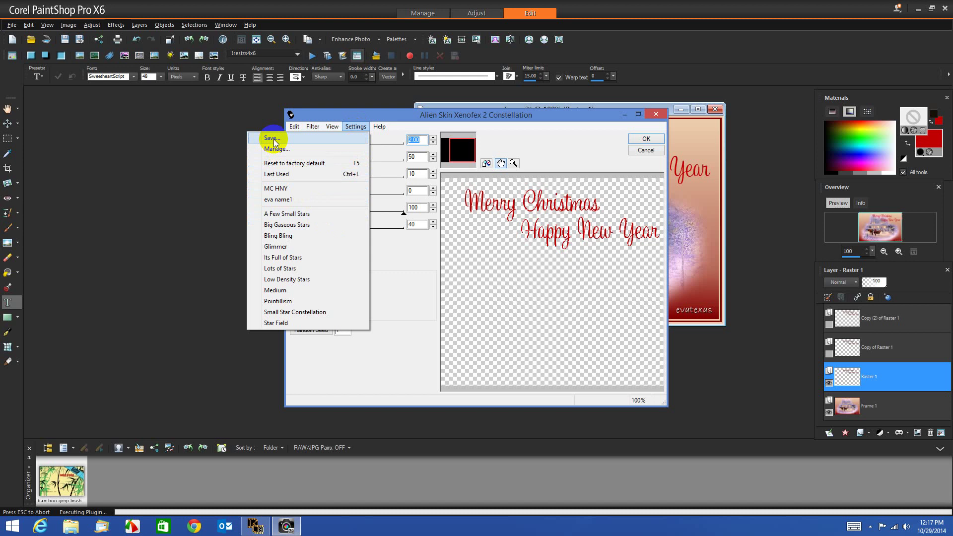
left_click(115, 274)
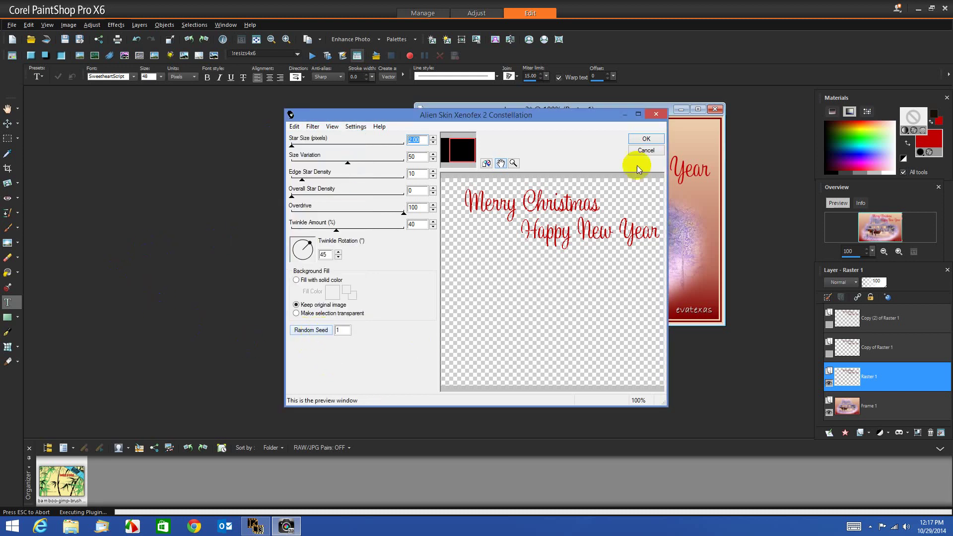
left_click(638, 140)
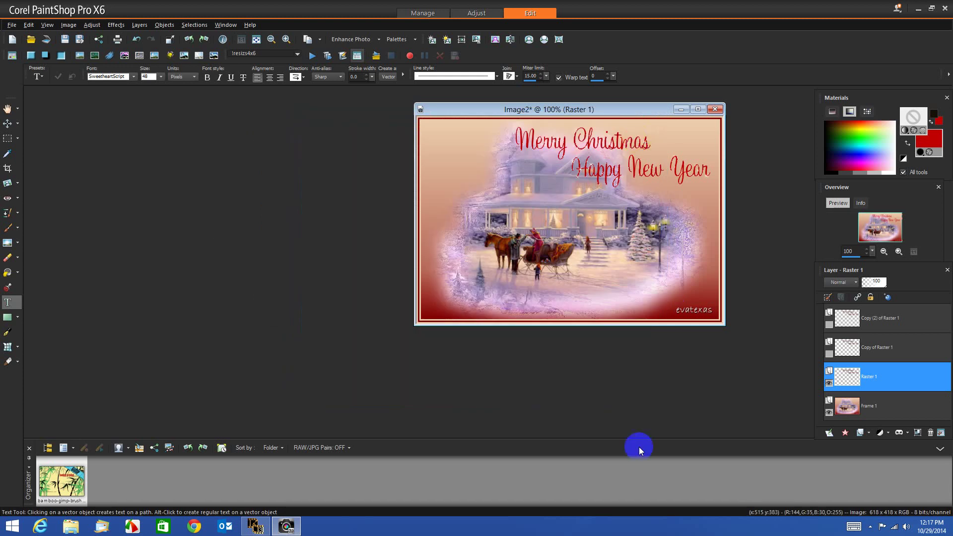
- Hide Raster 1, and show and activate the Copy of Raster 1 layer
left_click(829, 383)
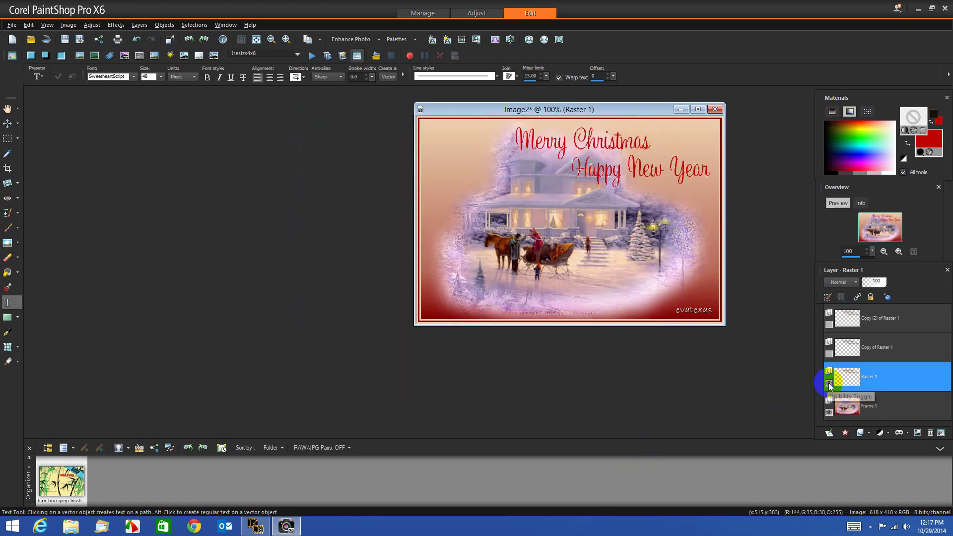
left_click(830, 354)
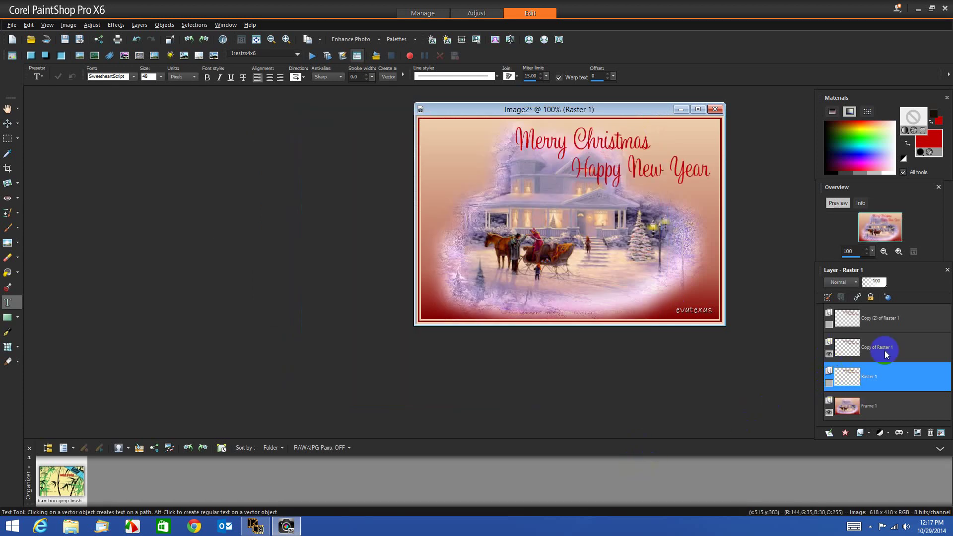
left_click(899, 351)
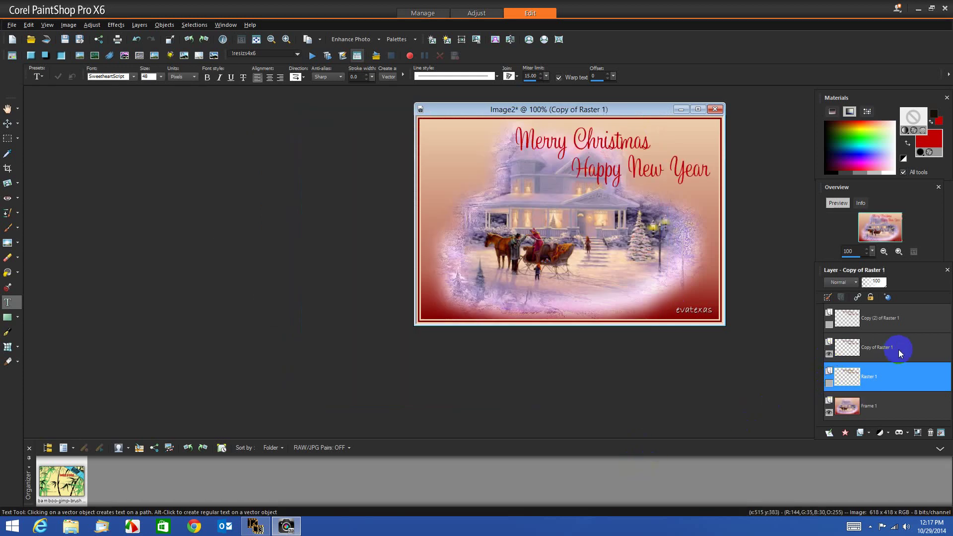
- Apply the Constellation effect to Copy of Raster 1 with a newly generated random seed
left_click(116, 25)
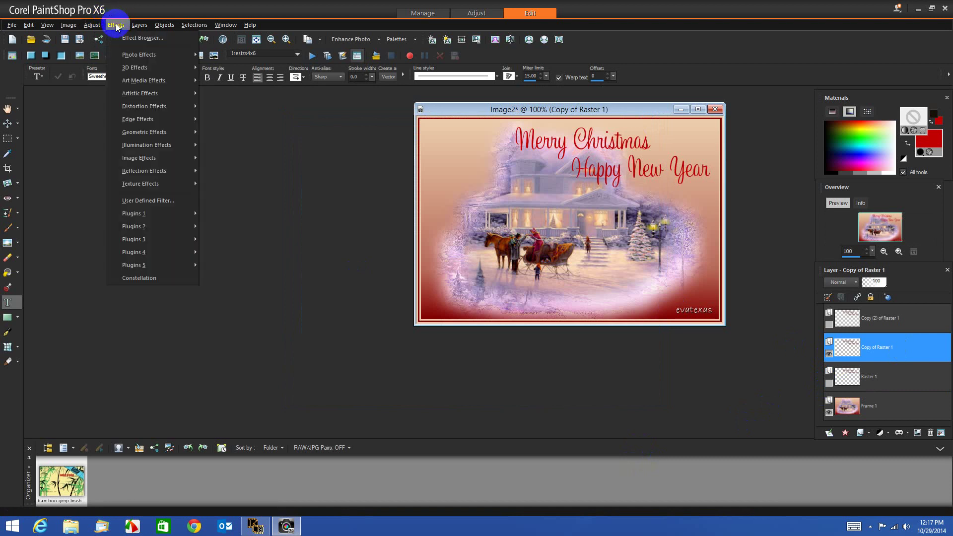
left_click(157, 279)
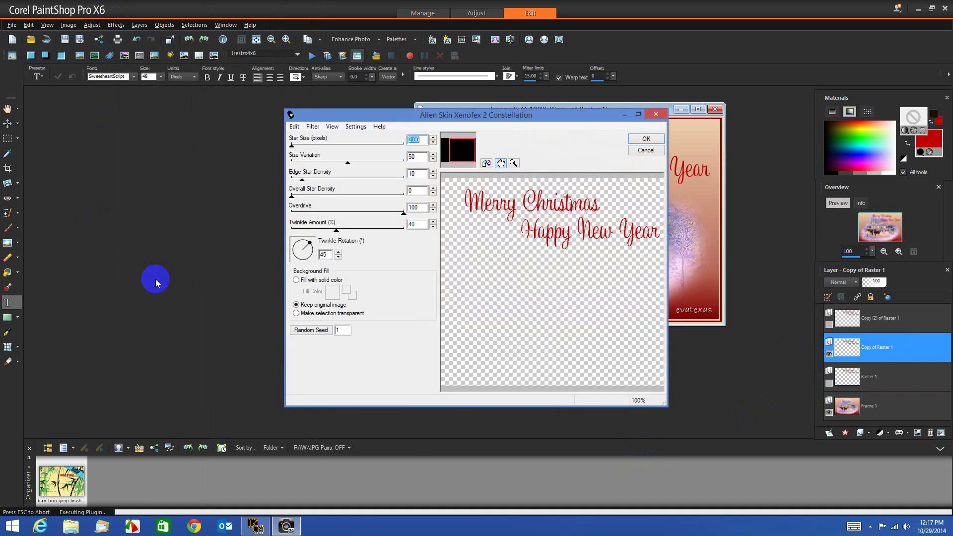
left_click(308, 331)
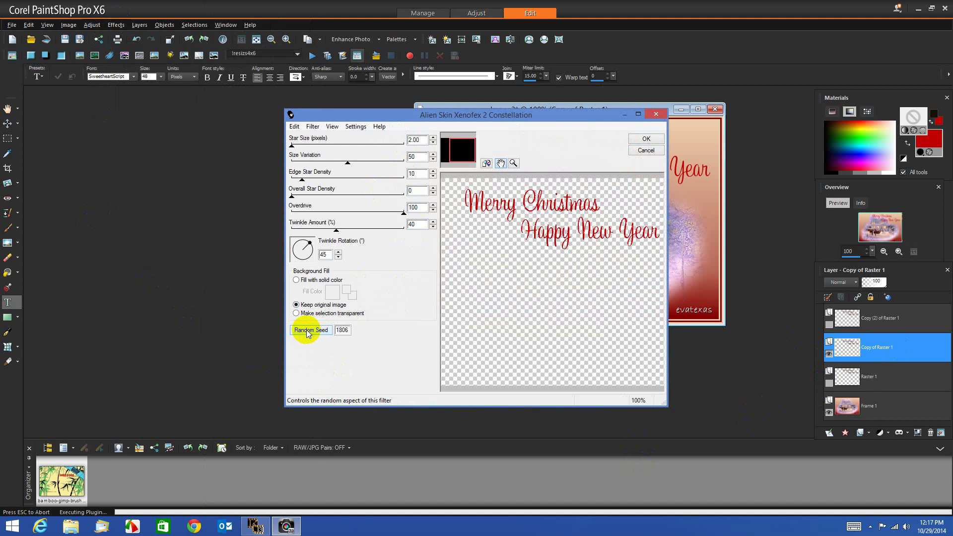
left_click(308, 332)
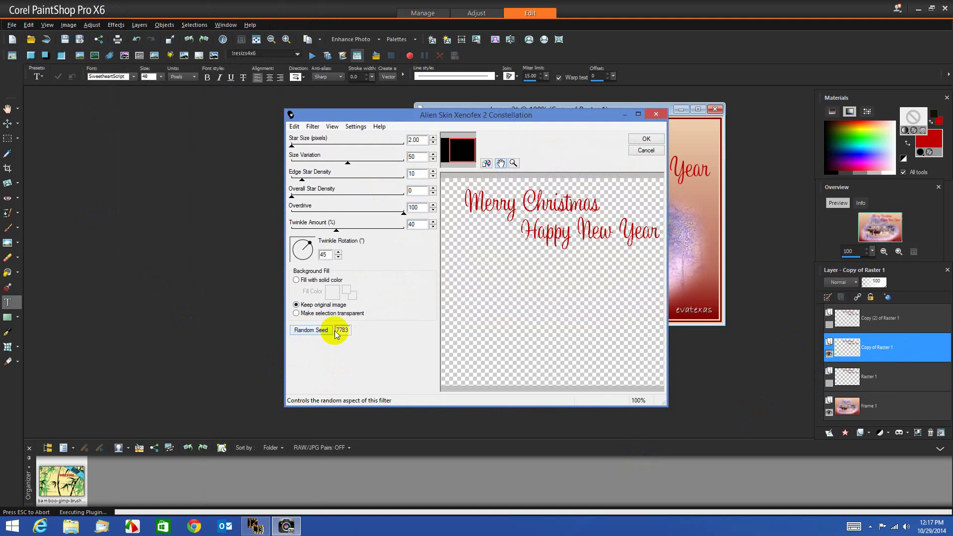
left_click(646, 140)
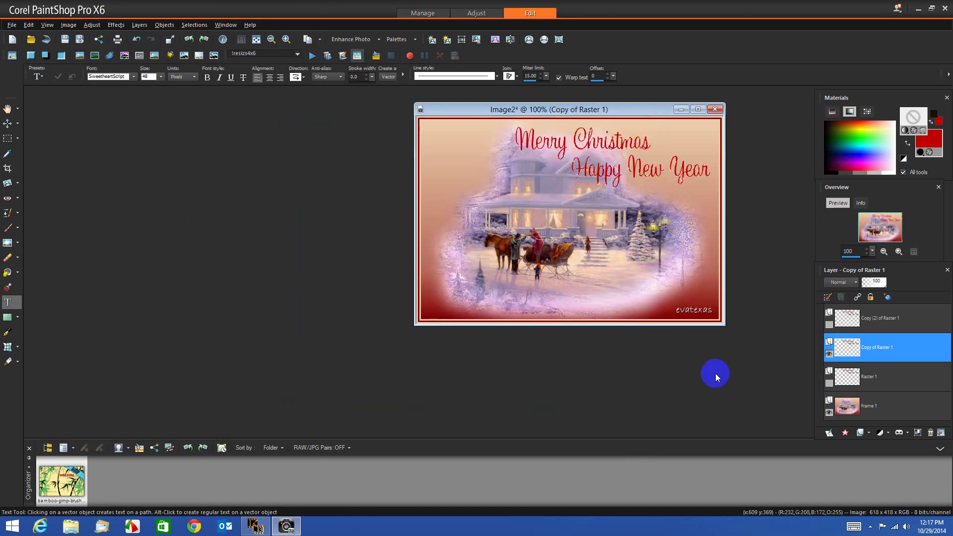
- Hide Copy of Raster 1, and show and activate the Copy (2) of Raster 1 layer
left_click(829, 353)
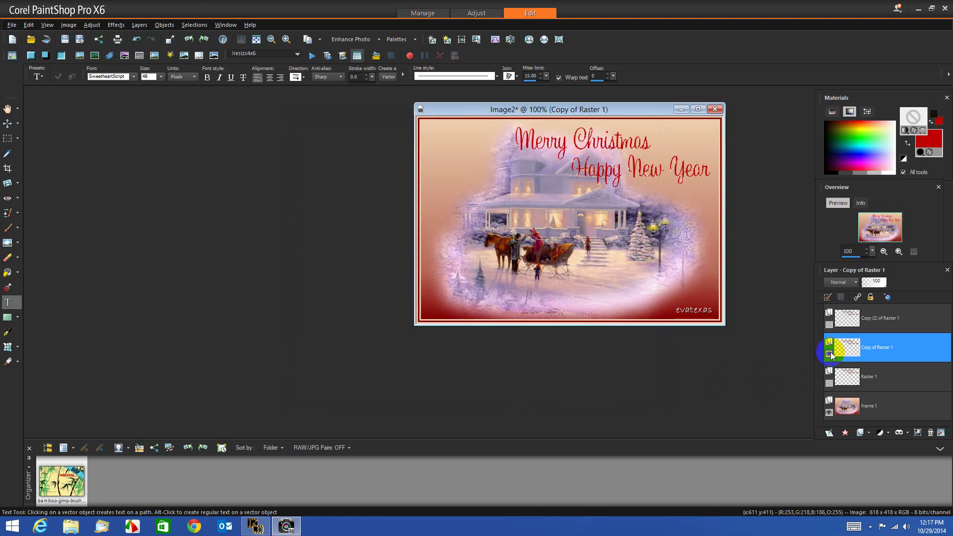
left_click(829, 324)
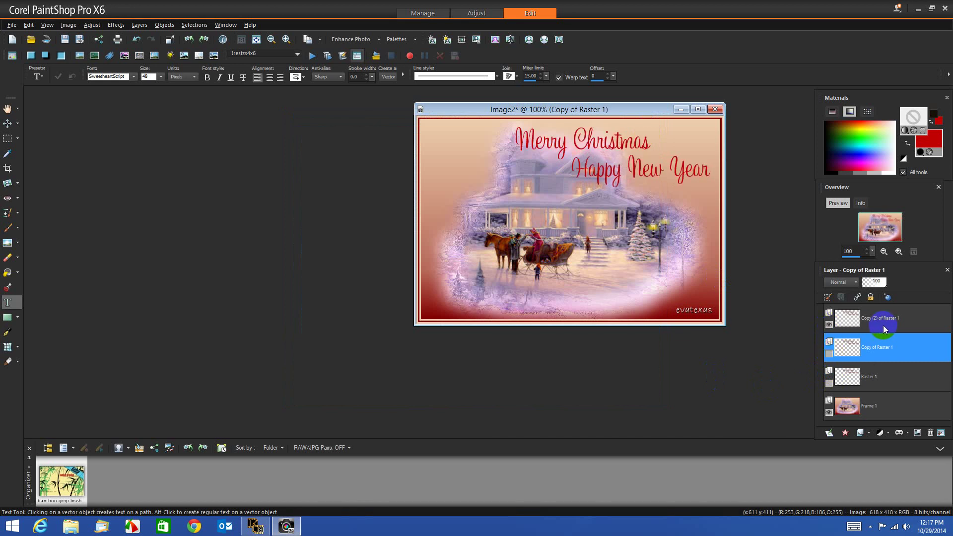
left_click(900, 323)
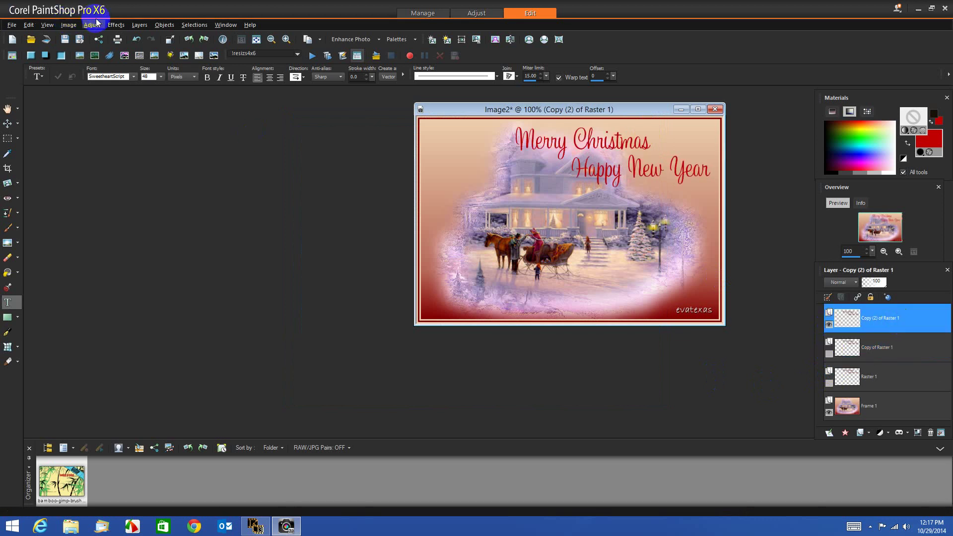
- Apply the Constellation effect to Copy (2) of Raster 1 with another newly generated random seed
left_click(117, 25)
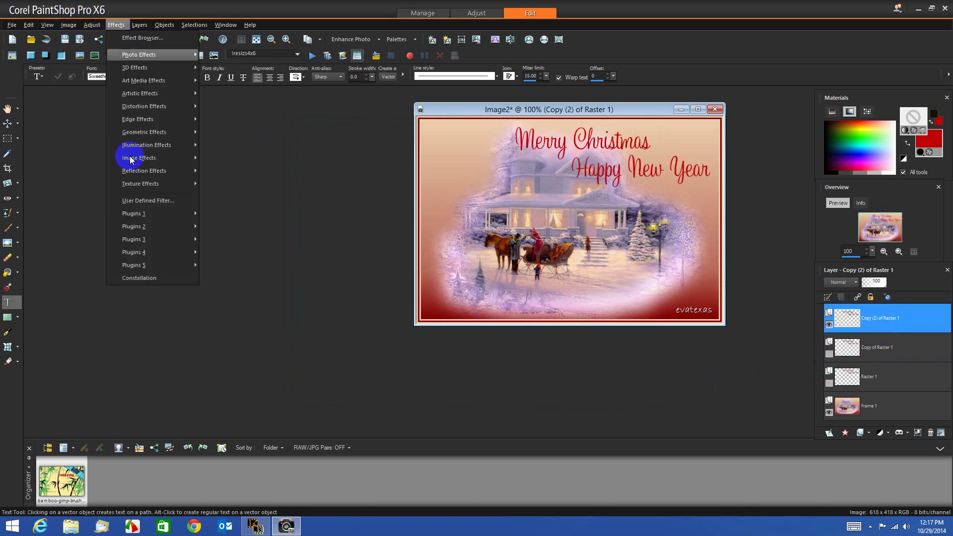
left_click(143, 278)
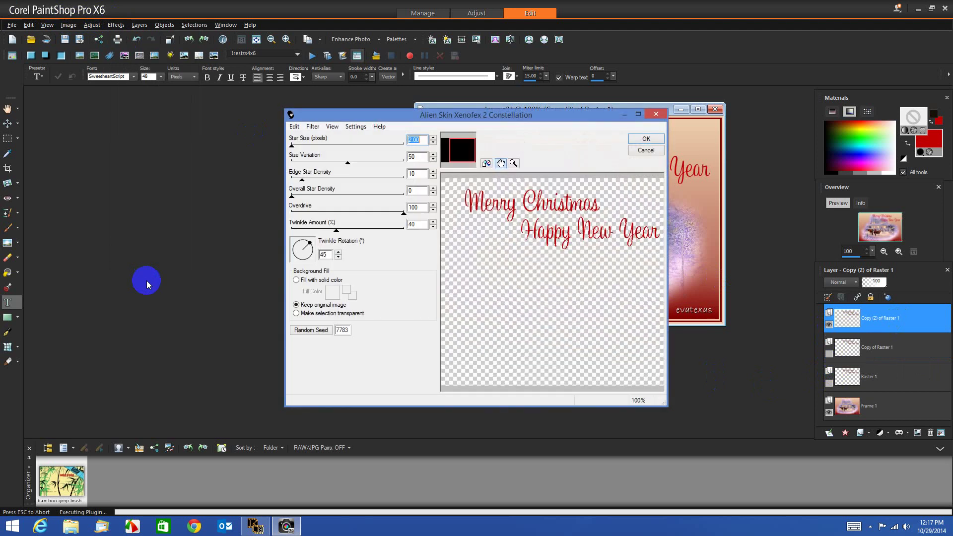
left_click(306, 333)
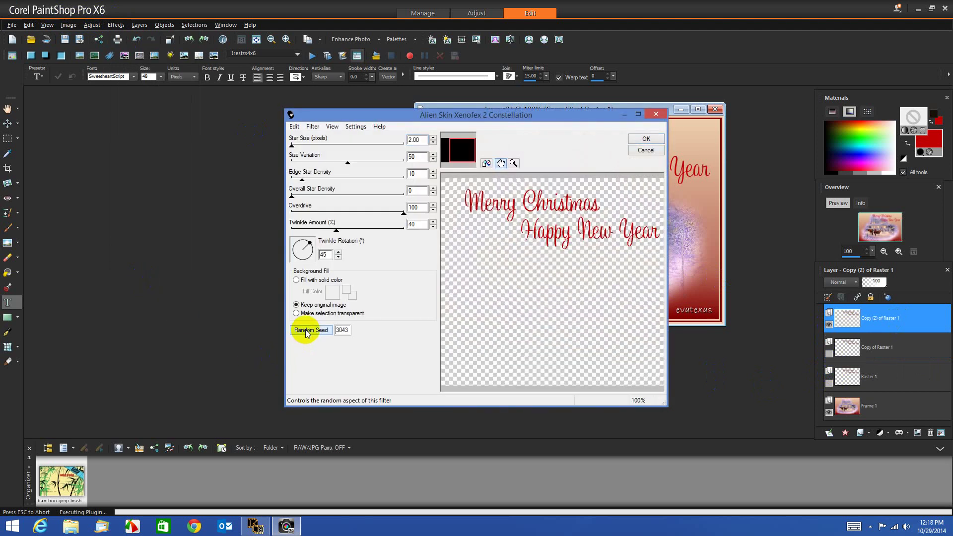
left_click(644, 139)
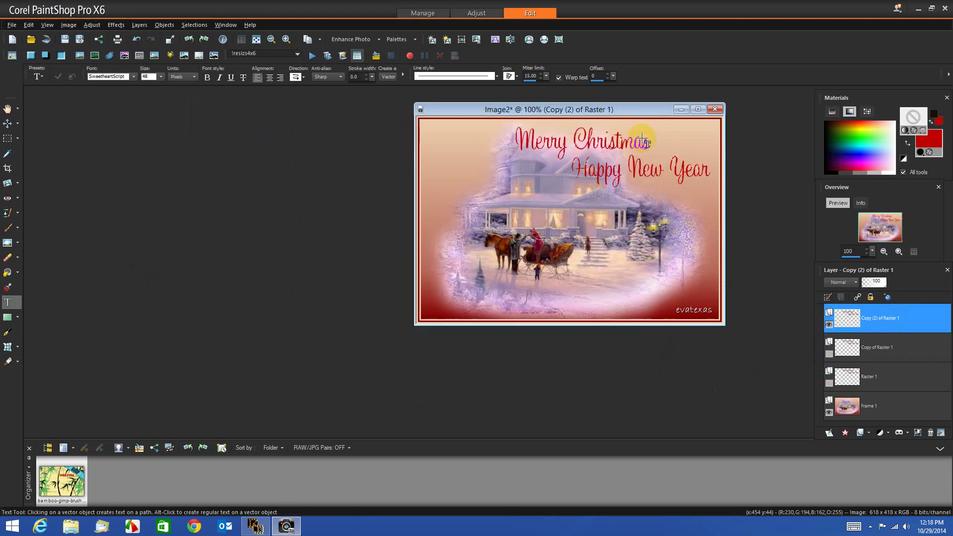
- Show only the Raster 1 text over the frame layer and copy the merged image
left_click(829, 325)
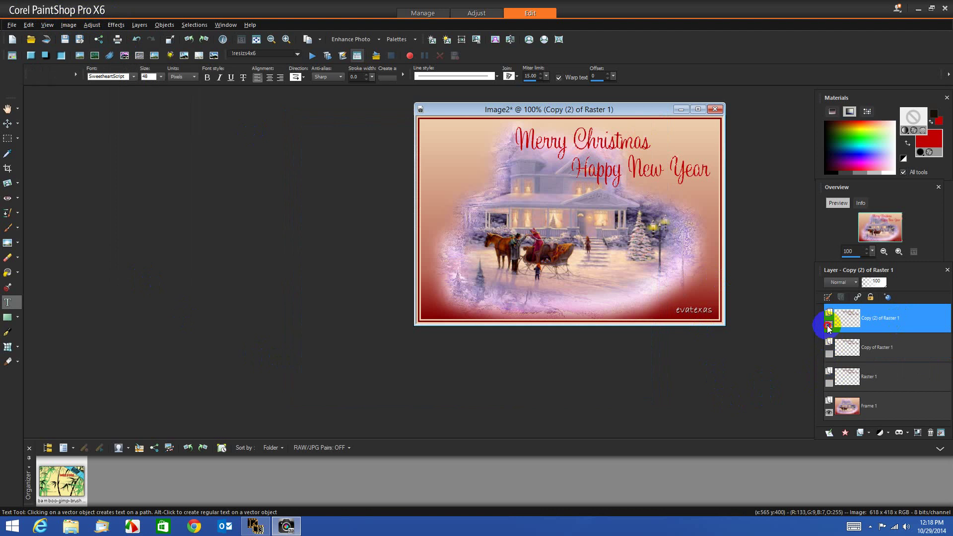
left_click(829, 384)
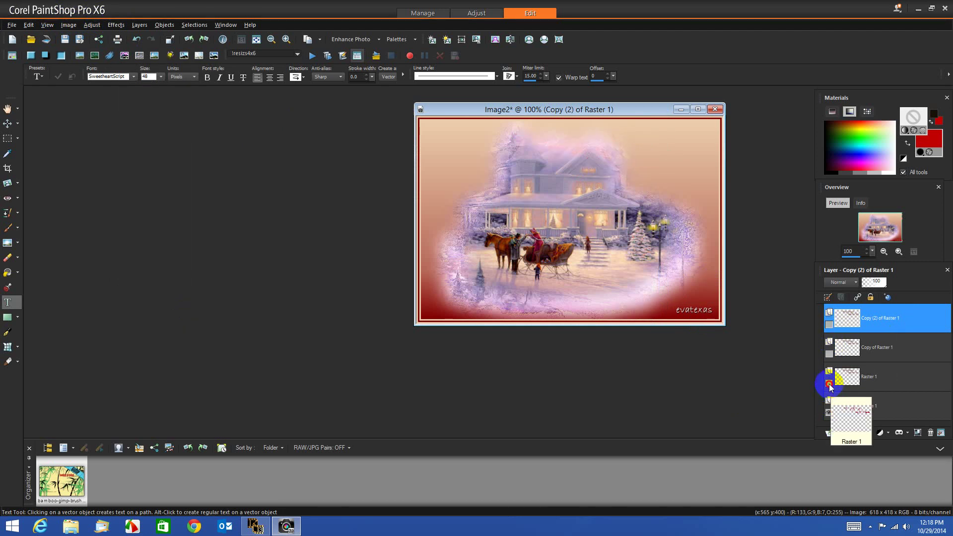
left_click(885, 380)
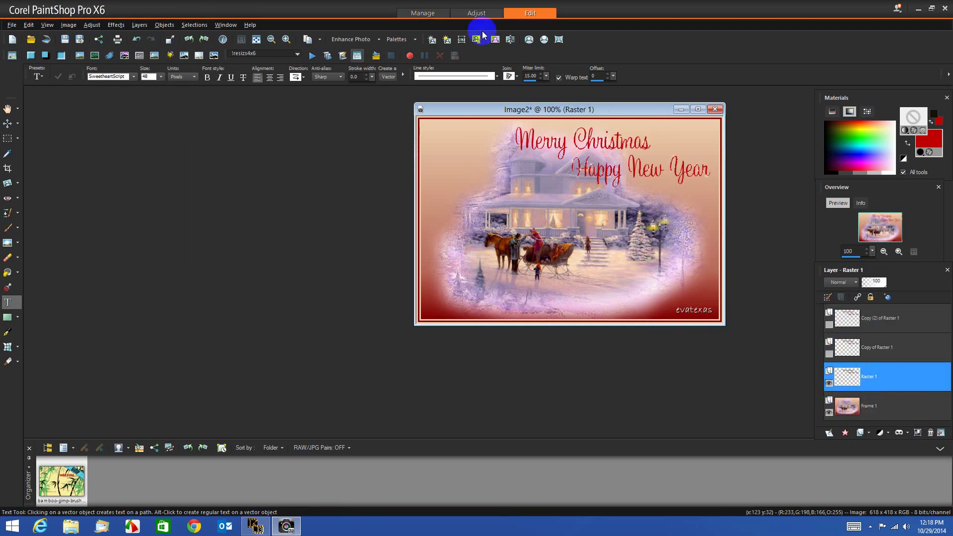
right_click(625, 111)
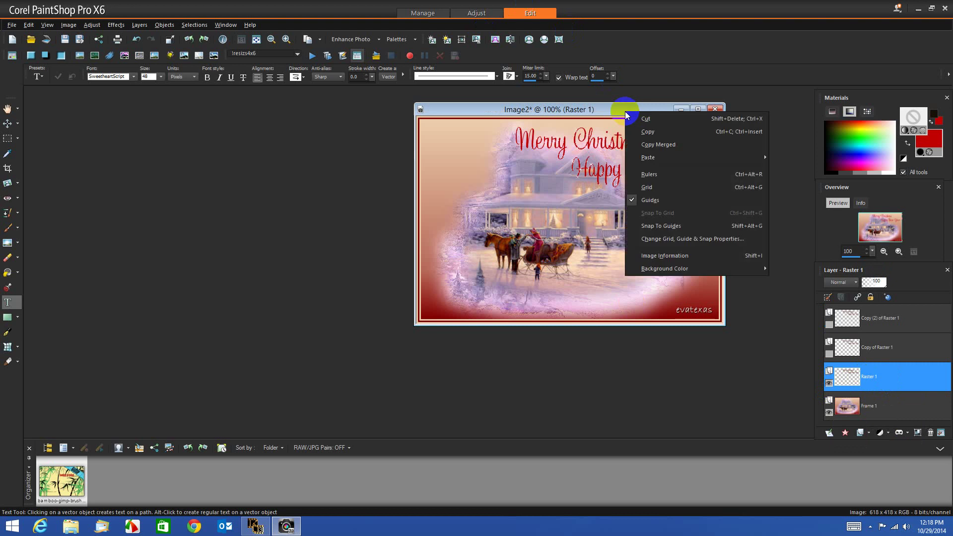
left_click(668, 145)
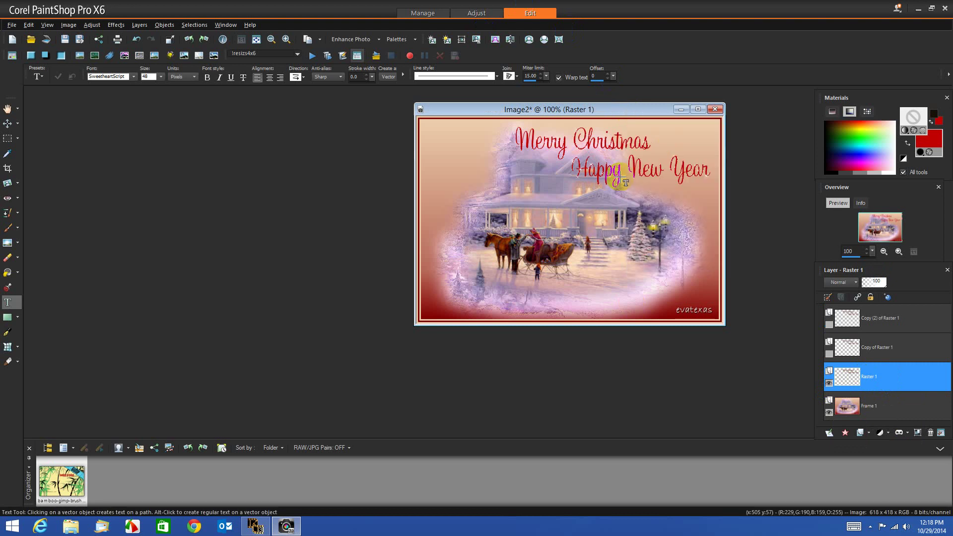
- Switch to Animation Shop, paste the merged image as a new animation, and widen its window to make room for more frames
left_click(258, 527)
right_click(294, 247)
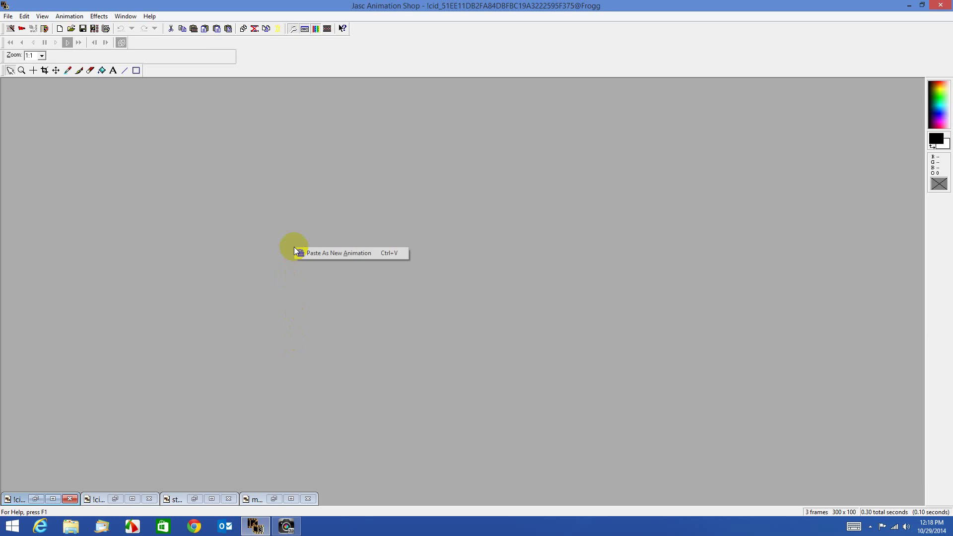
left_click(315, 253)
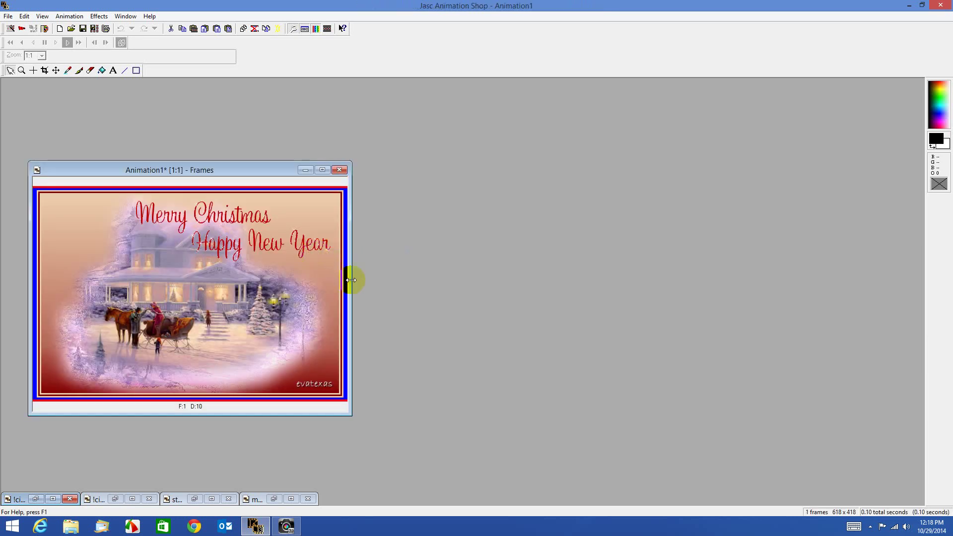
left_click_drag(352, 280, 878, 296)
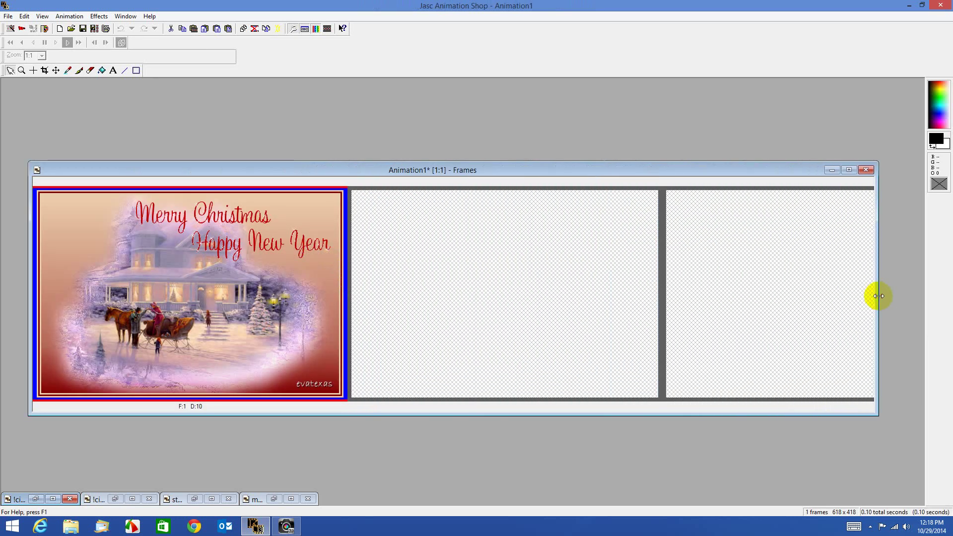
- Switch to PaintShop Pro, show only the Copy of Raster 1 text over the frame layer, and copy the merged image
left_click(287, 527)
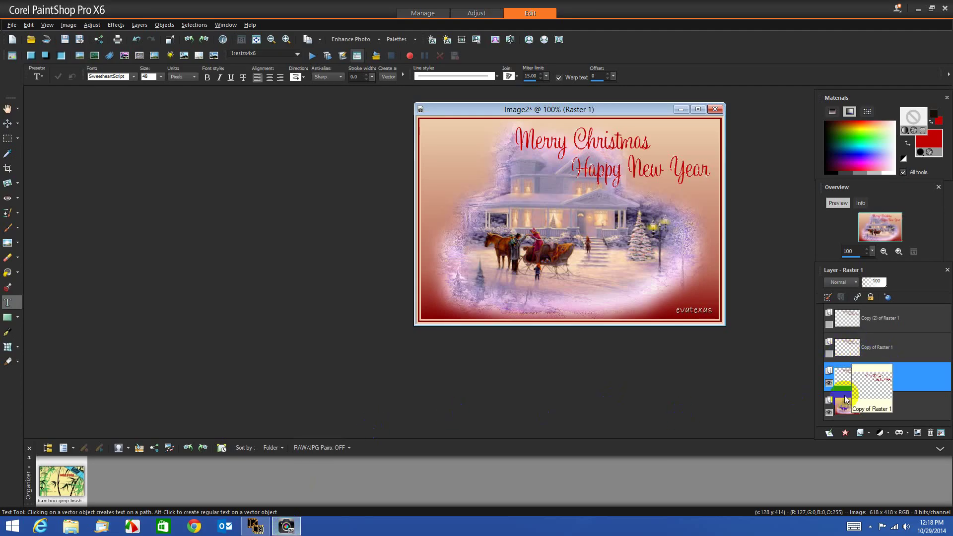
left_click(832, 386)
left_click(829, 354)
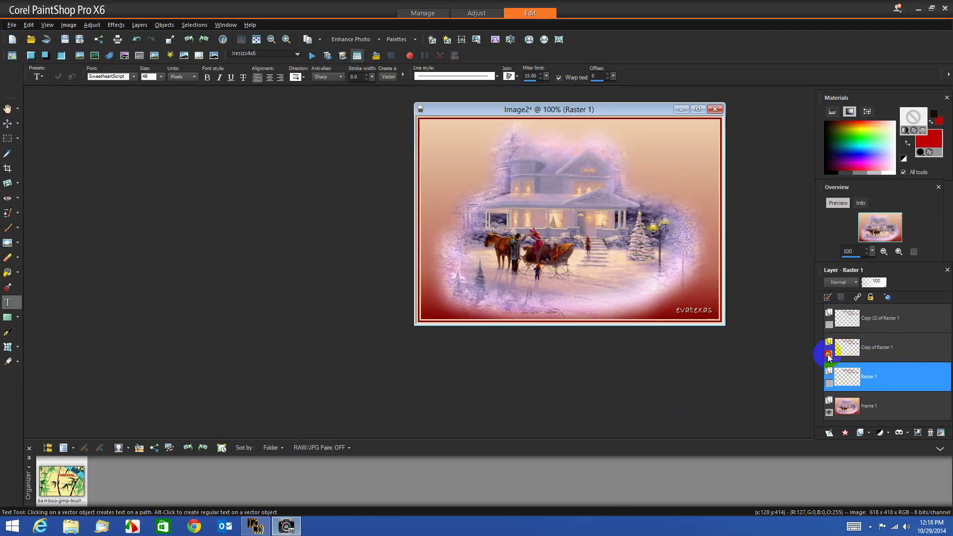
left_click(901, 356)
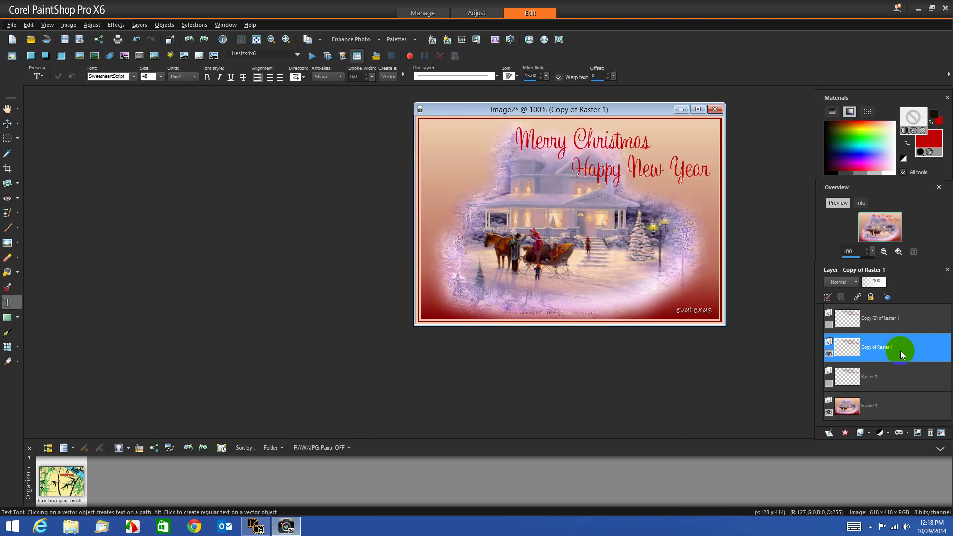
right_click(614, 114)
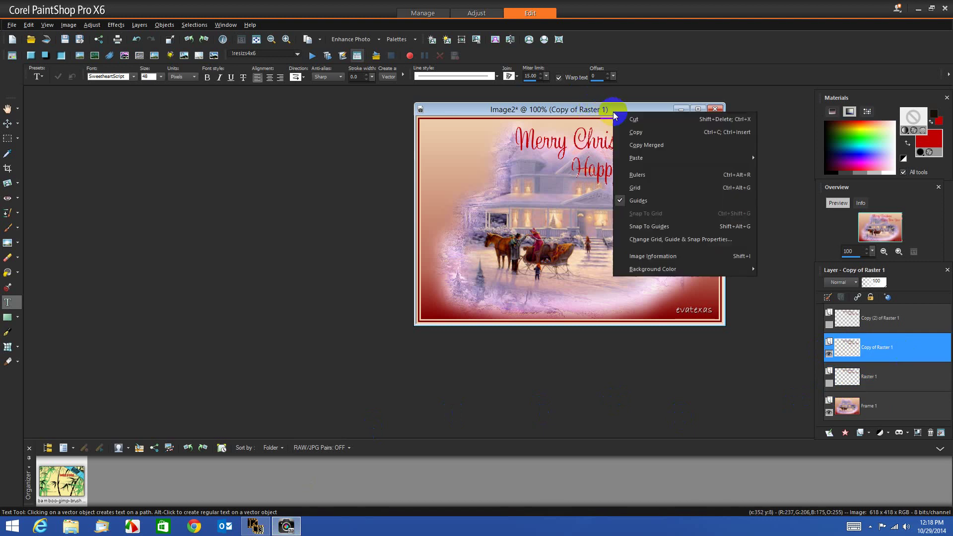
left_click(647, 145)
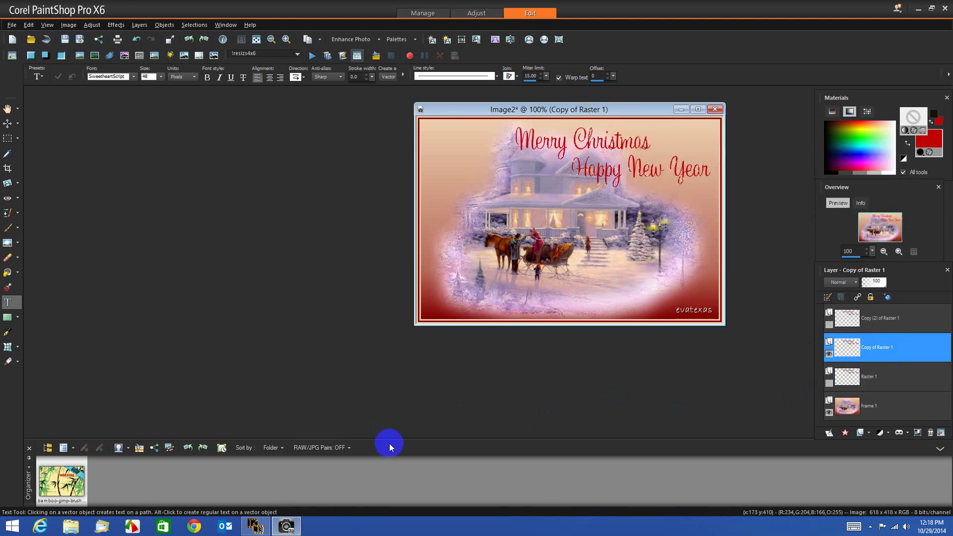
- Switch to Animation Shop and paste the merged image after the first frame of the animation
left_click(255, 526)
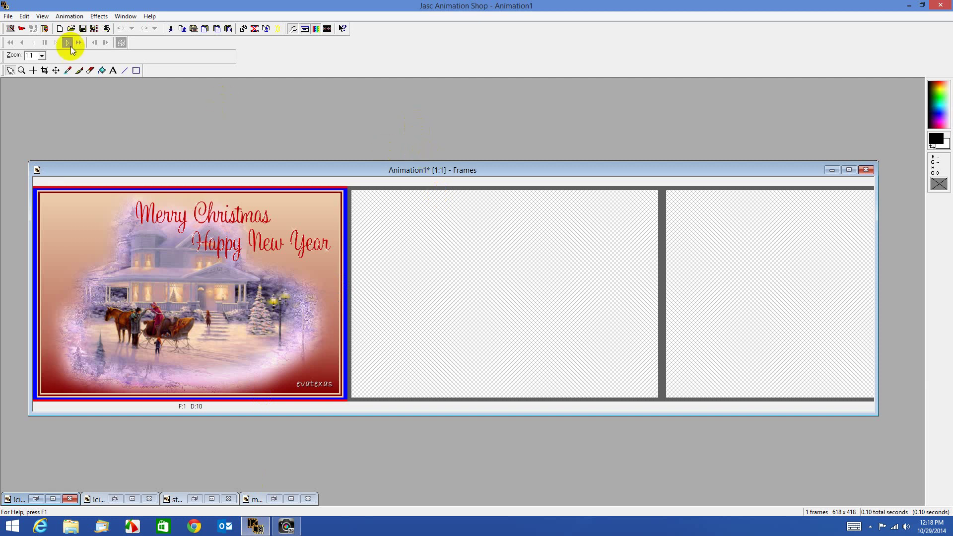
left_click(24, 16)
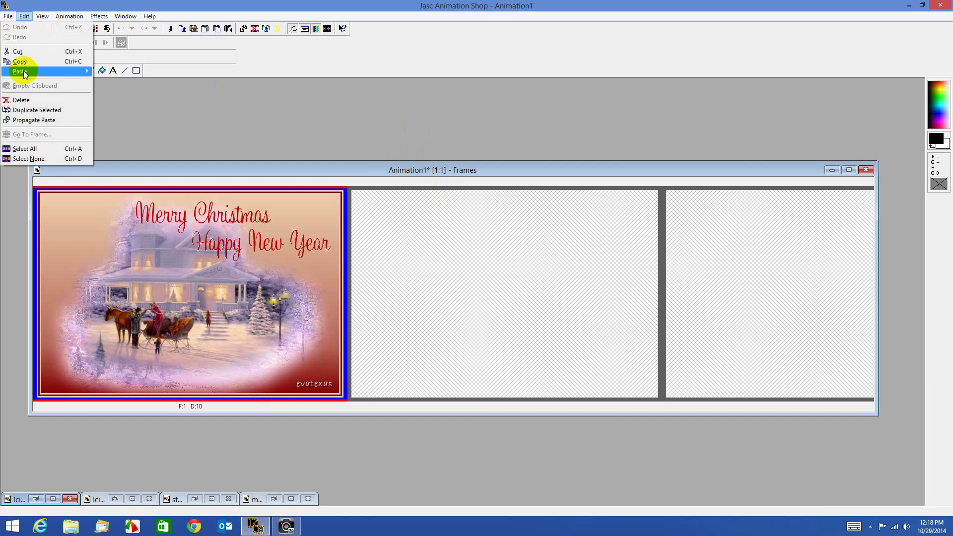
mouse_move(24, 73)
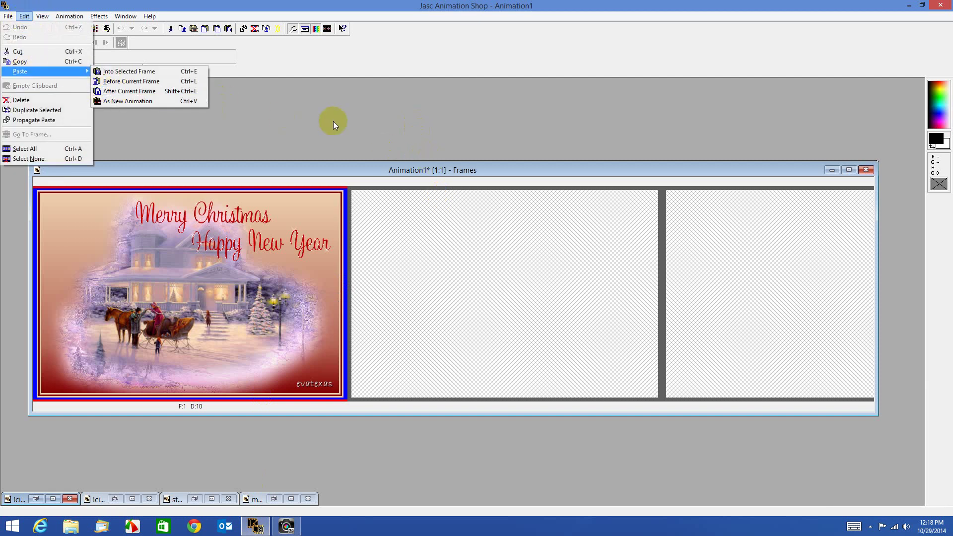
left_click(374, 133)
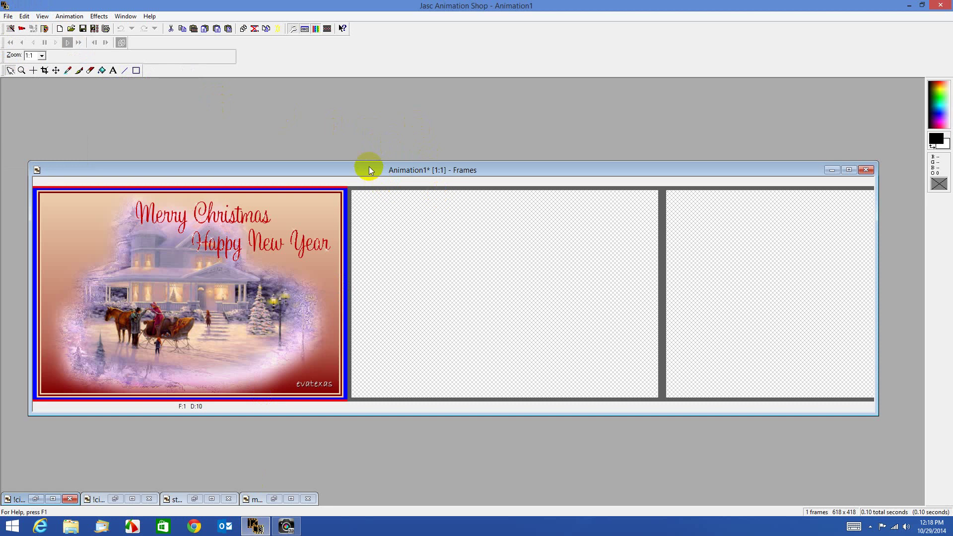
right_click(369, 170)
mouse_move(386, 223)
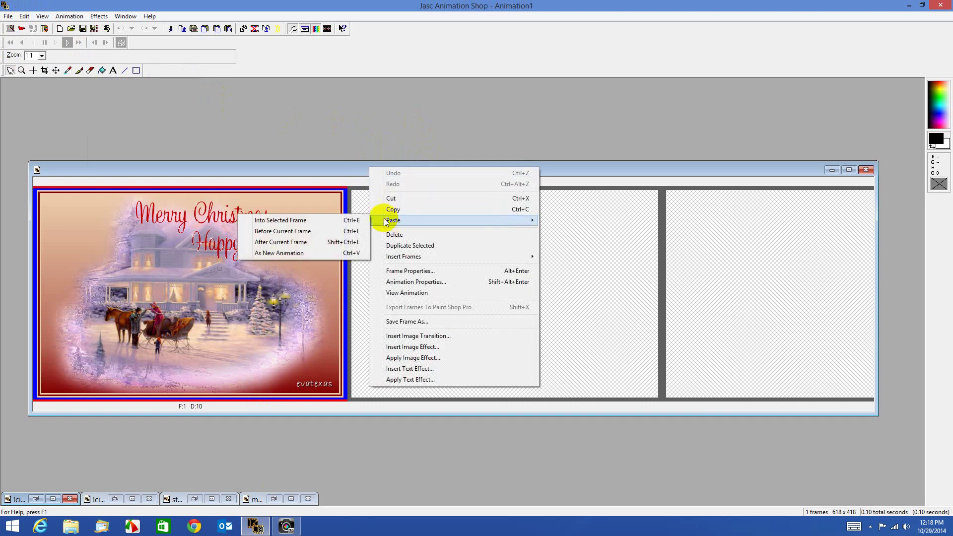
left_click(311, 241)
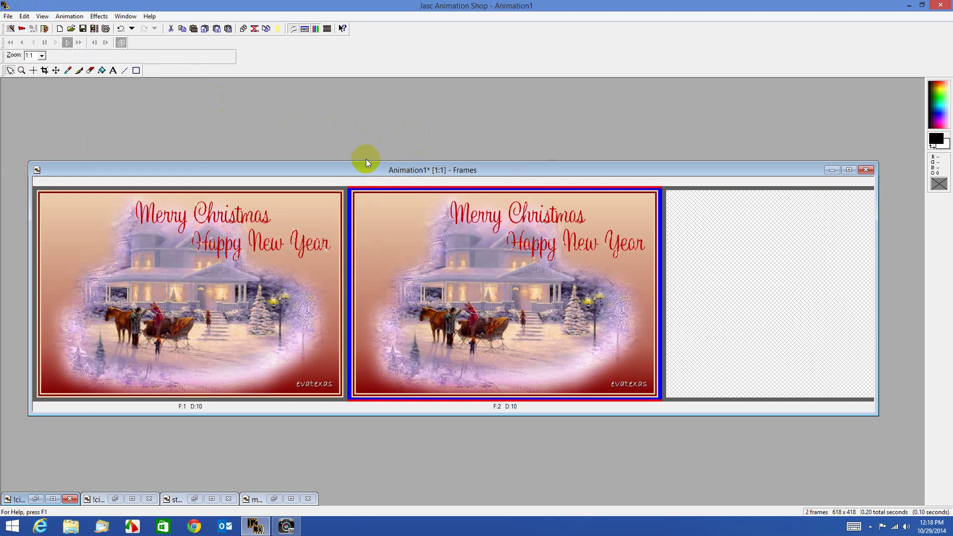
- Return to PaintShop Pro, show only the Copy (2) of Raster 1 text over the frame layer, and copy the merged image
left_click(287, 527)
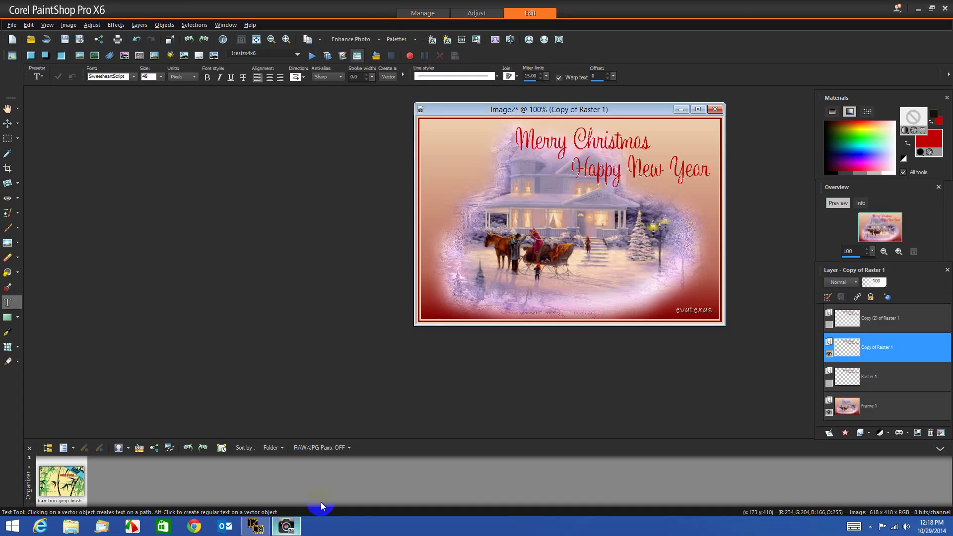
left_click(829, 353)
left_click(829, 325)
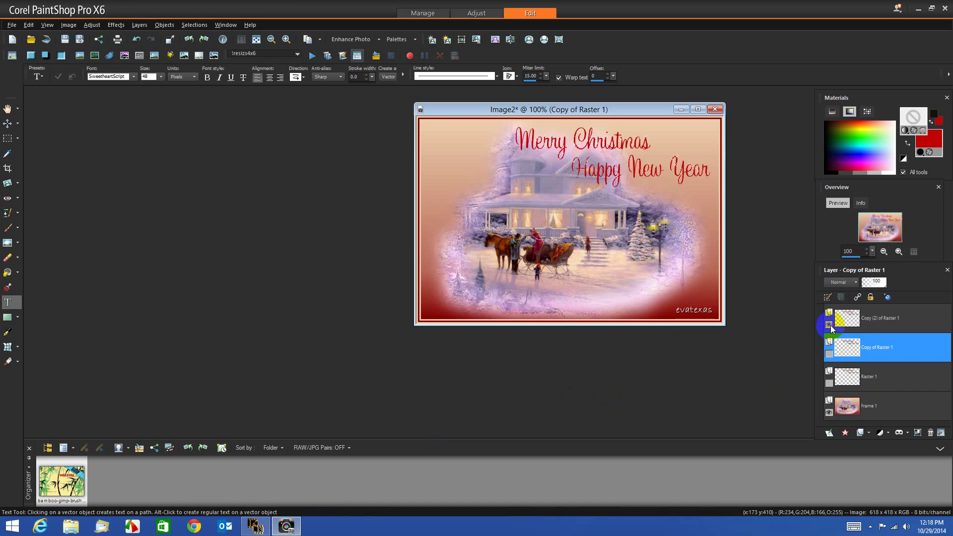
left_click(891, 319)
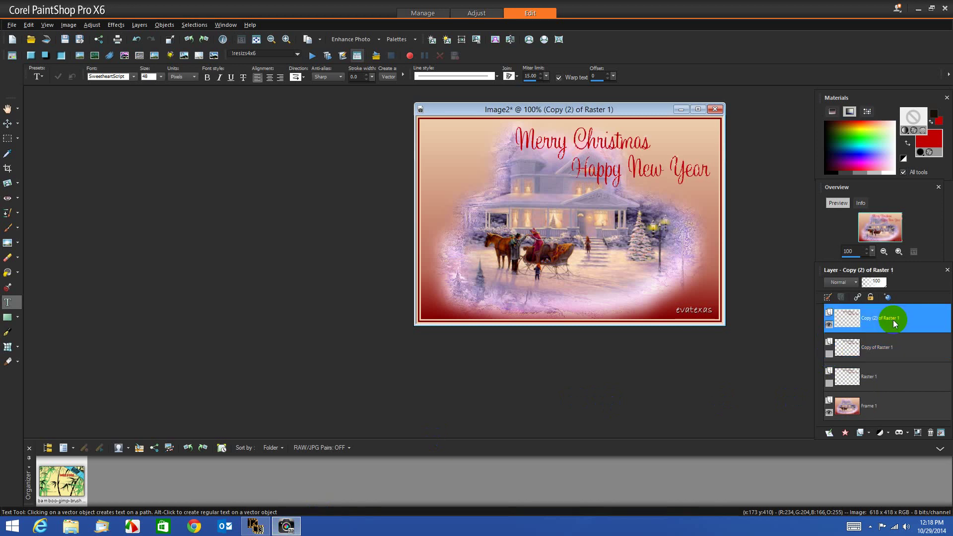
right_click(638, 111)
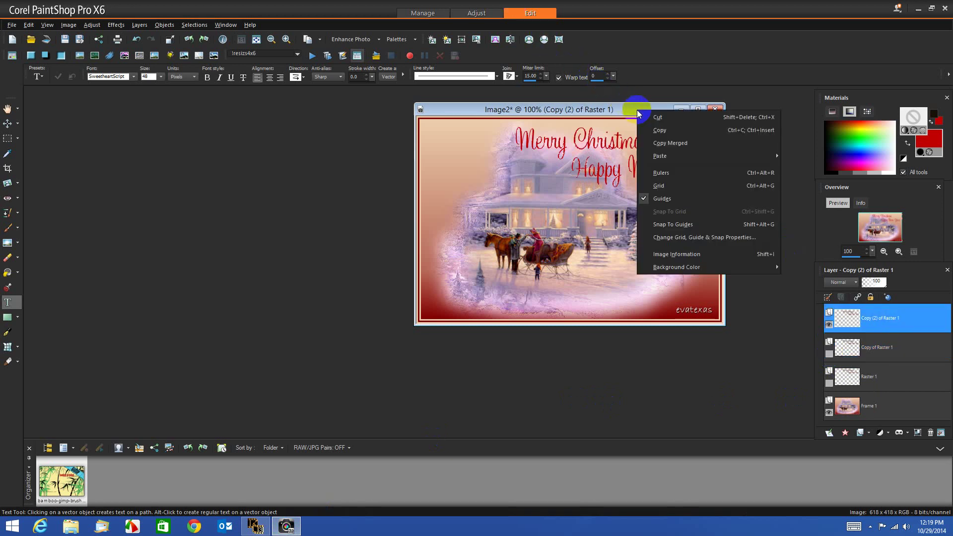
left_click(671, 143)
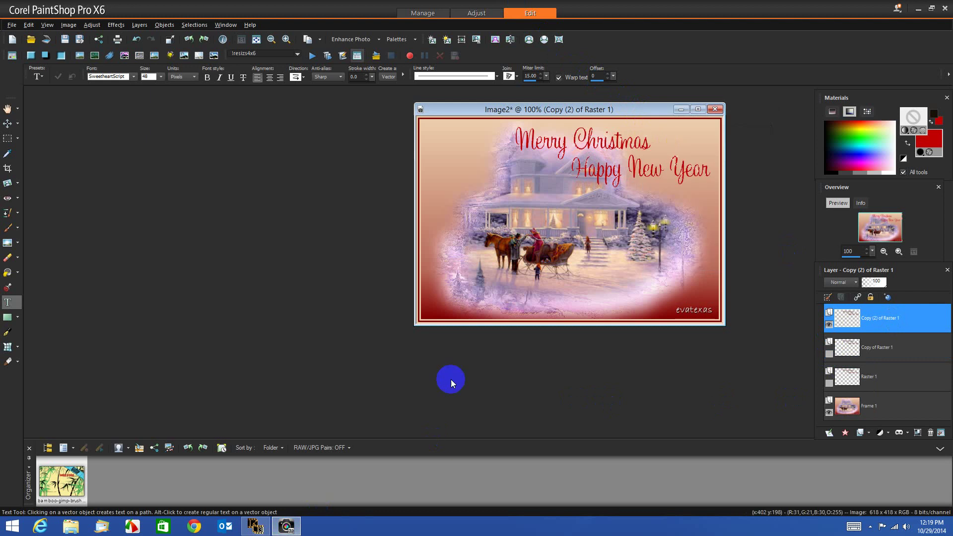
- Switch to Animation Shop, paste the merged image after the second frame, and preview the animation
left_click(255, 527)
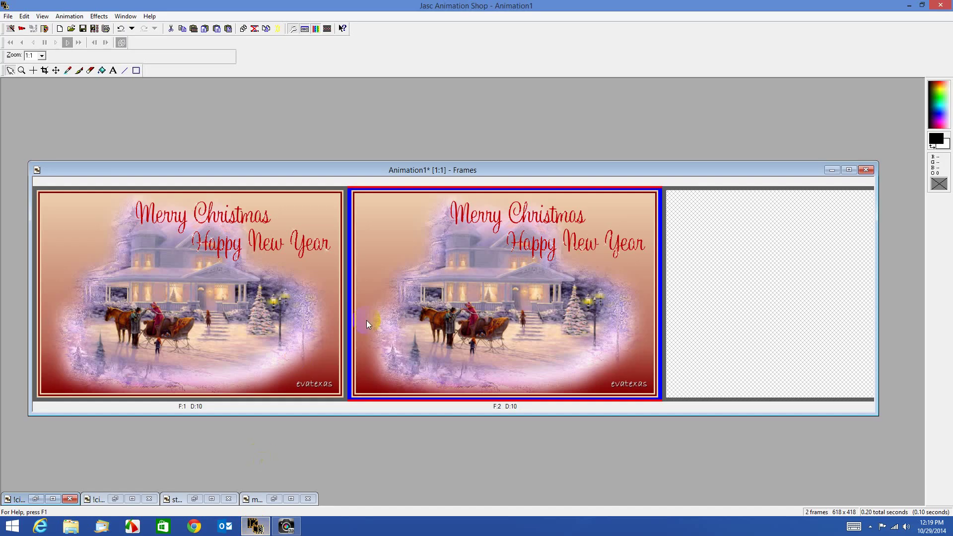
right_click(604, 168)
mouse_move(631, 222)
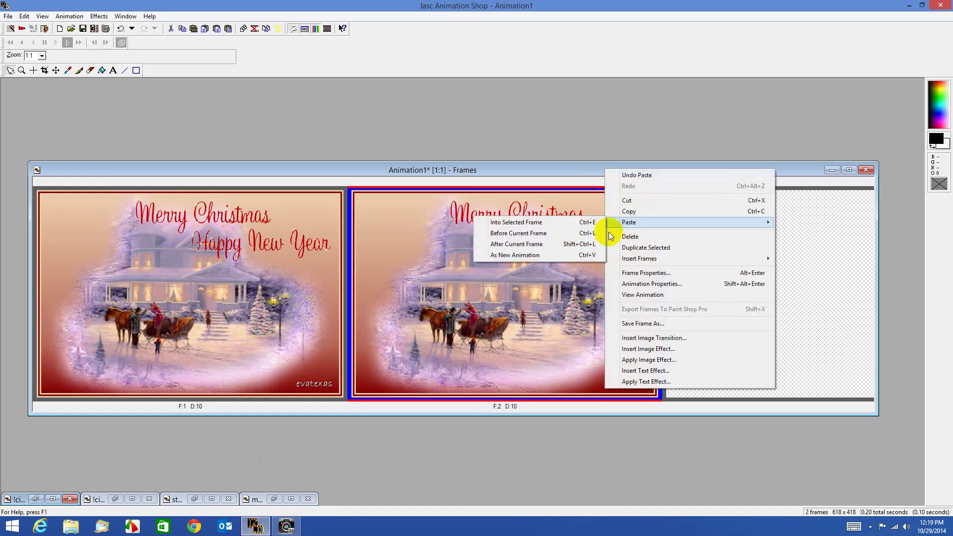
left_click(538, 244)
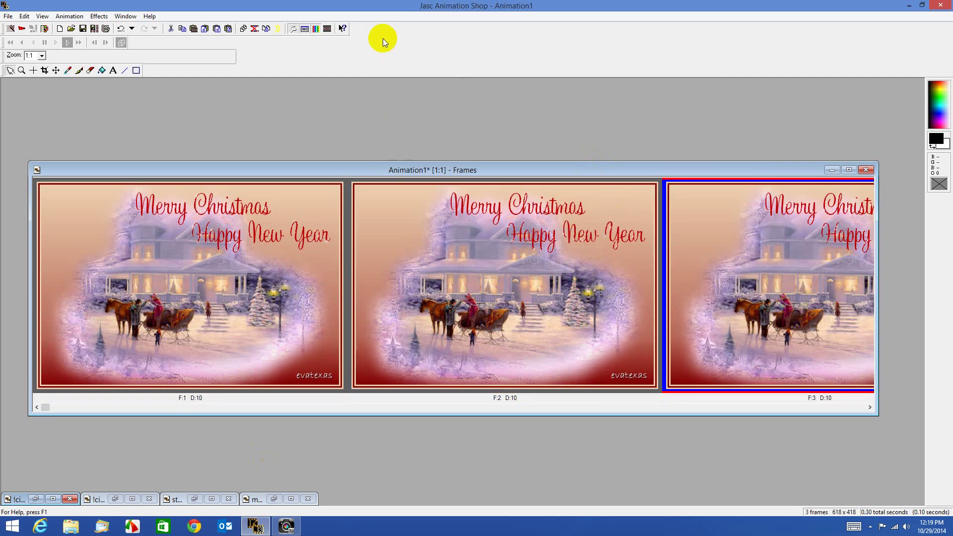
left_click(328, 29)
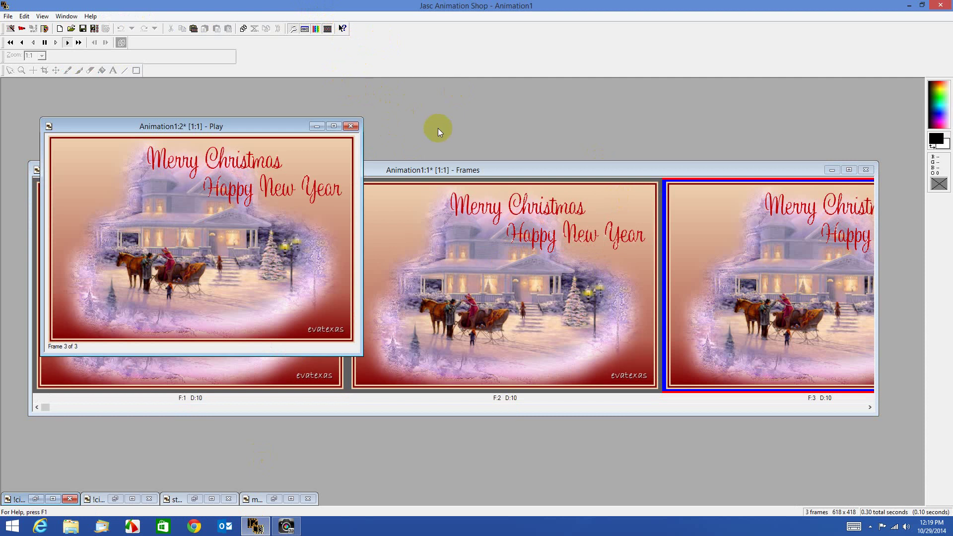
left_click(351, 126)
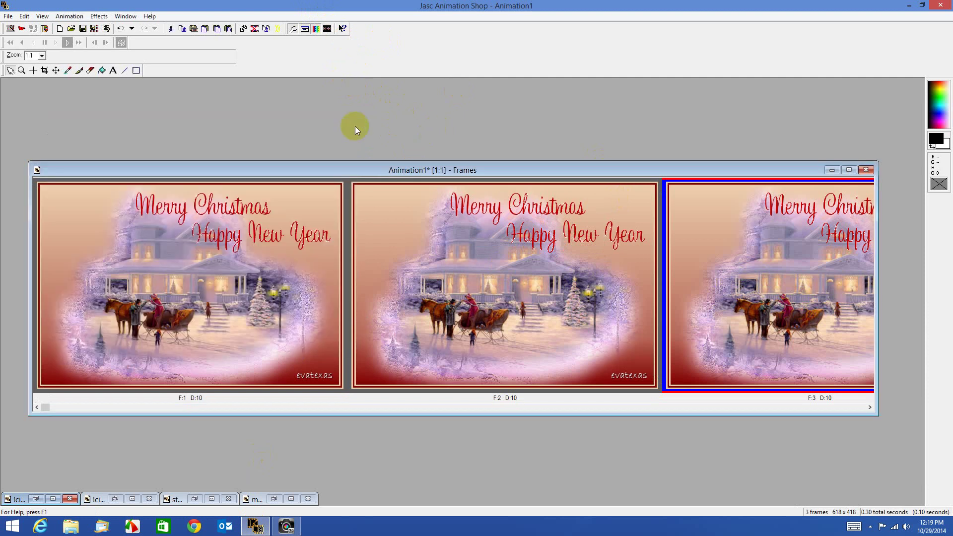
- Save the animation as a GIF named Holiday, going through the optimization pages without changing any settings
left_click(8, 17)
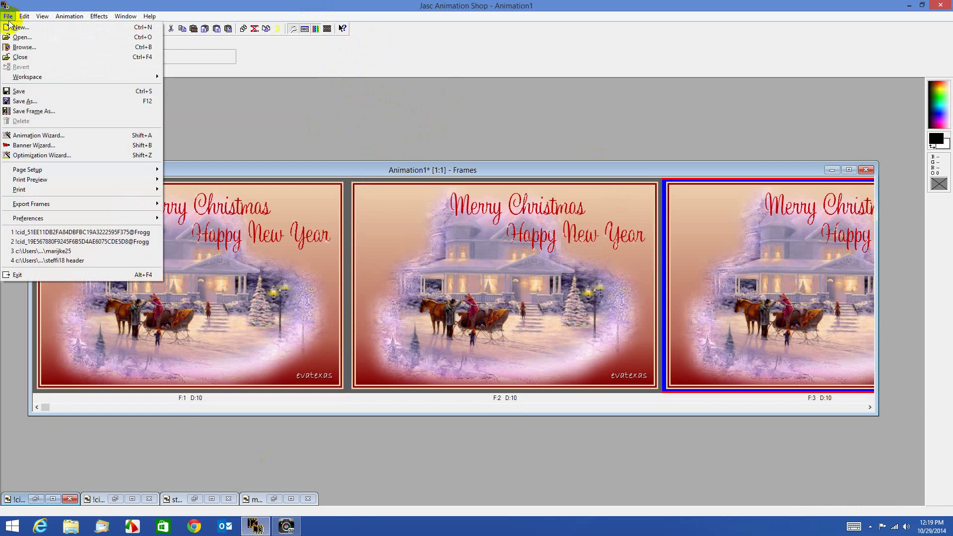
left_click(43, 101)
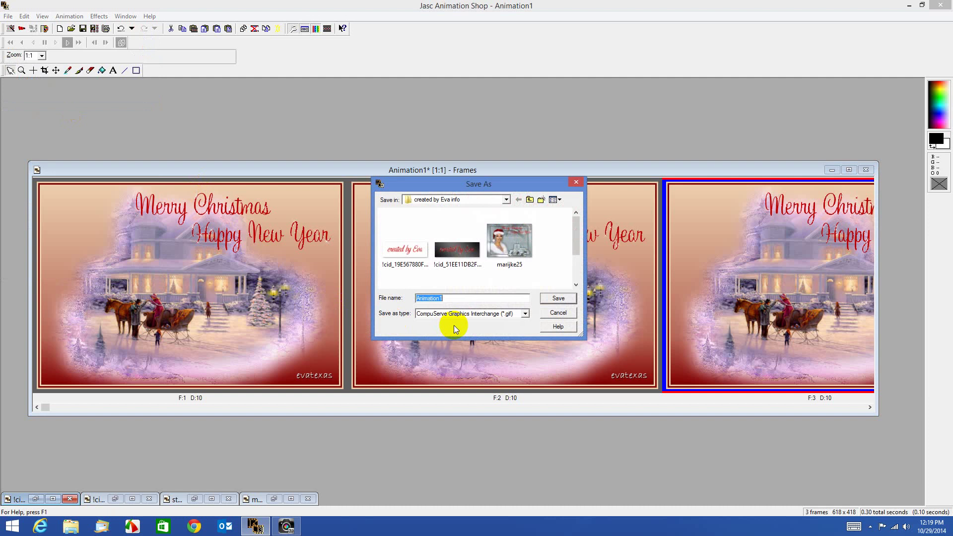
type("Holiday")
left_click(559, 299)
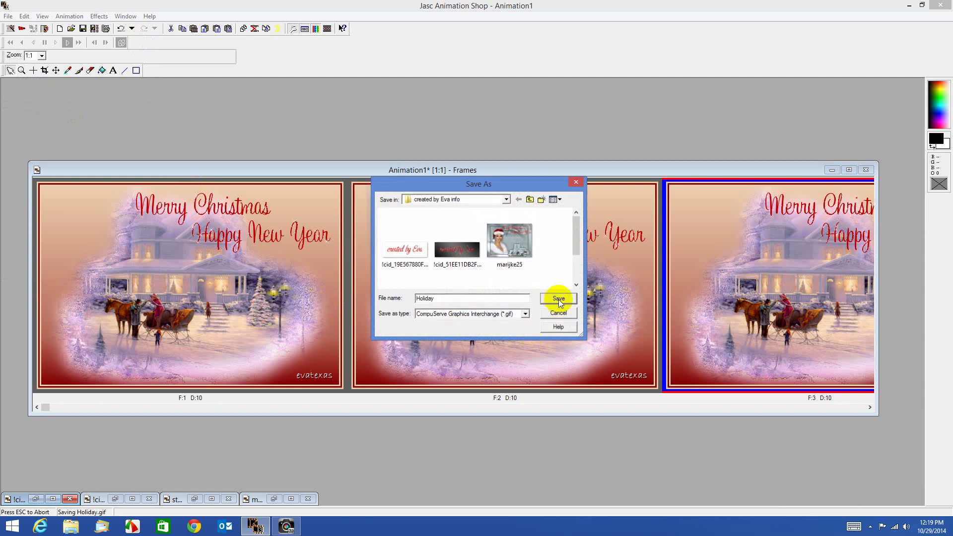
left_click(483, 326)
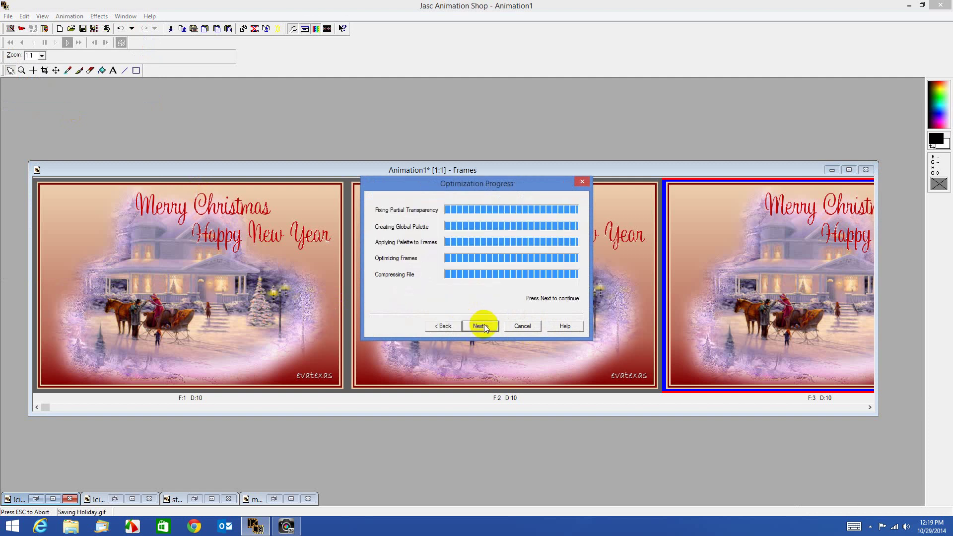
left_click(484, 325)
left_click(485, 326)
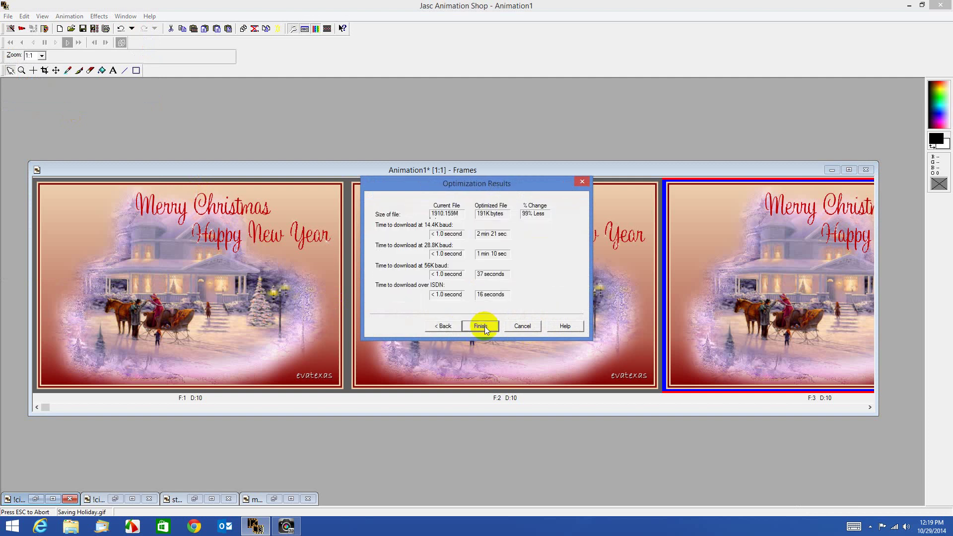
left_click(484, 326)
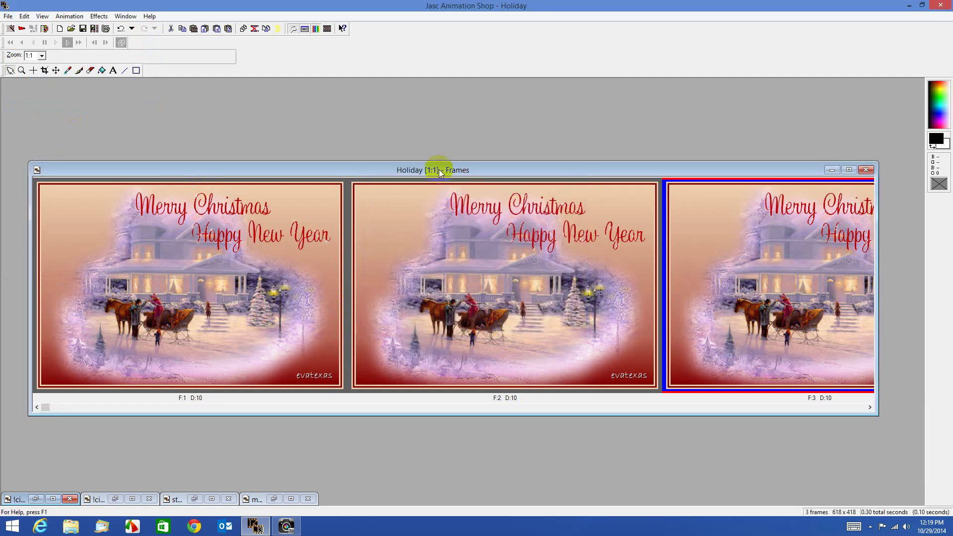
left_click_drag(438, 169, 460, 100)
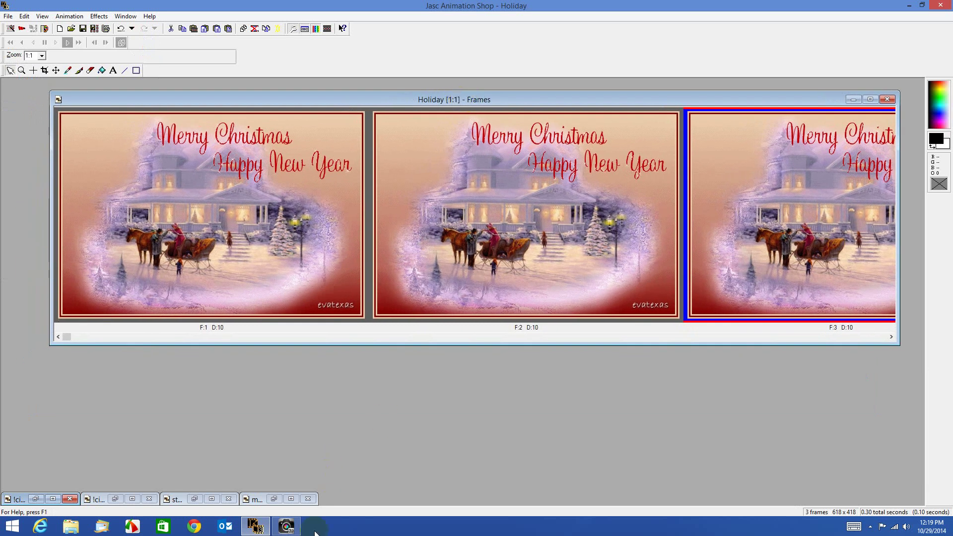
- Switch to PaintShop Pro, hide the Frame 1 layer, and make all three greeting text layers visible
left_click(287, 527)
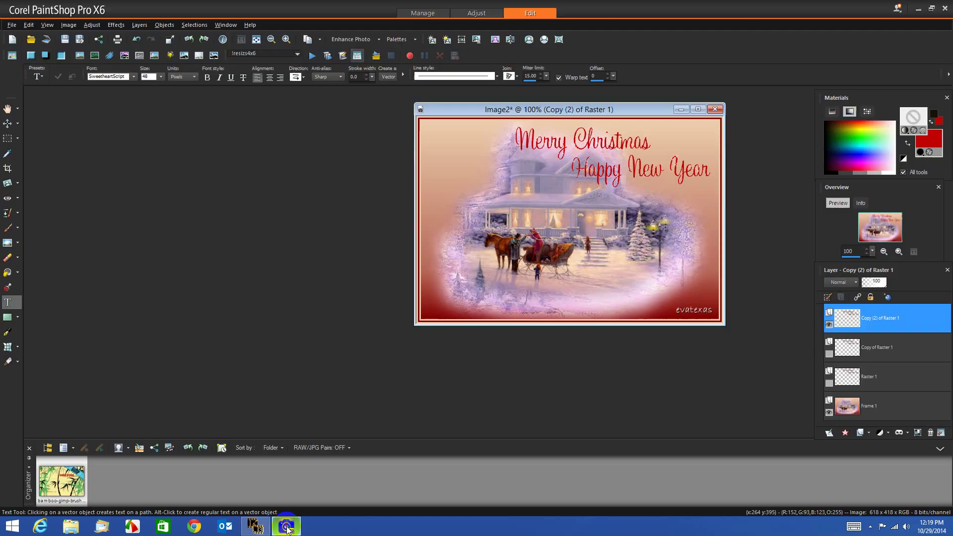
left_click(829, 413)
left_click(829, 382)
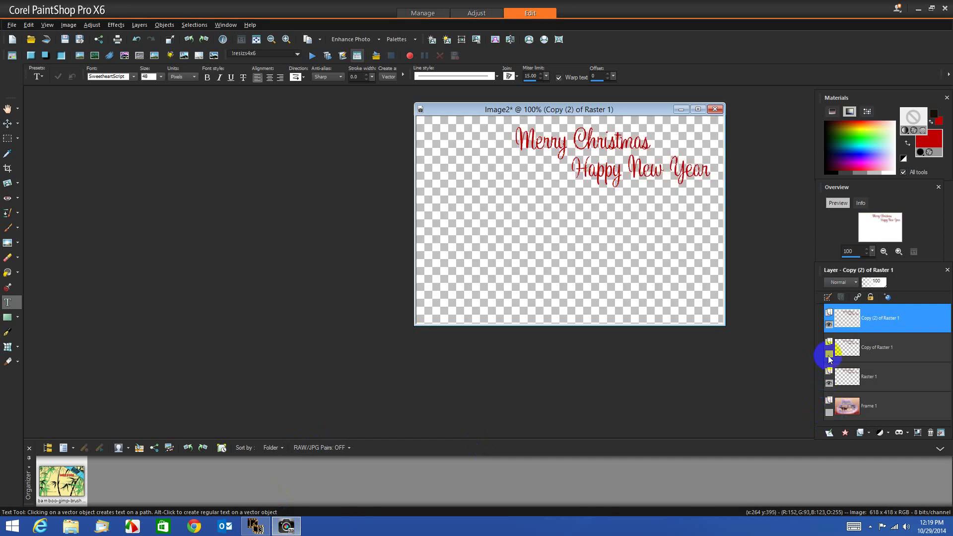
left_click(829, 354)
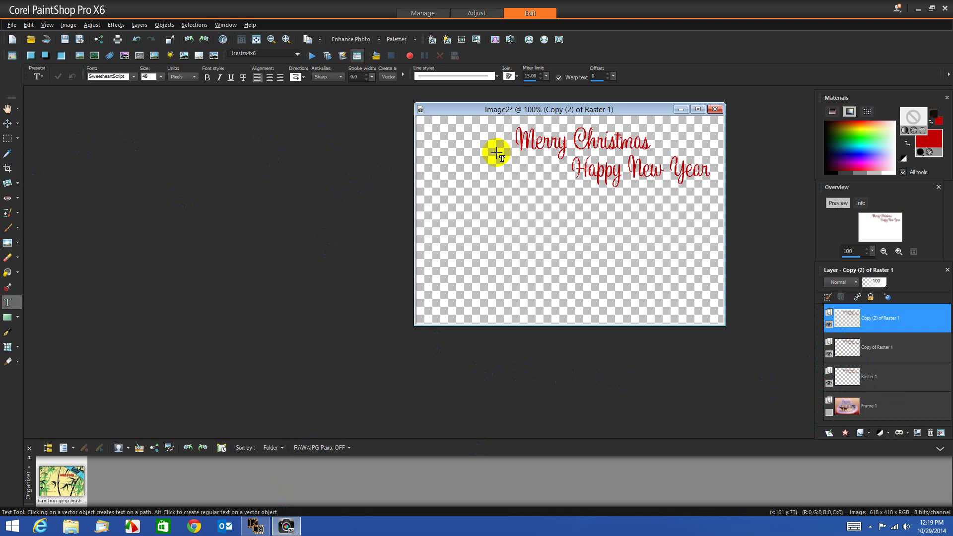
left_click(84, 124)
left_click(19, 138)
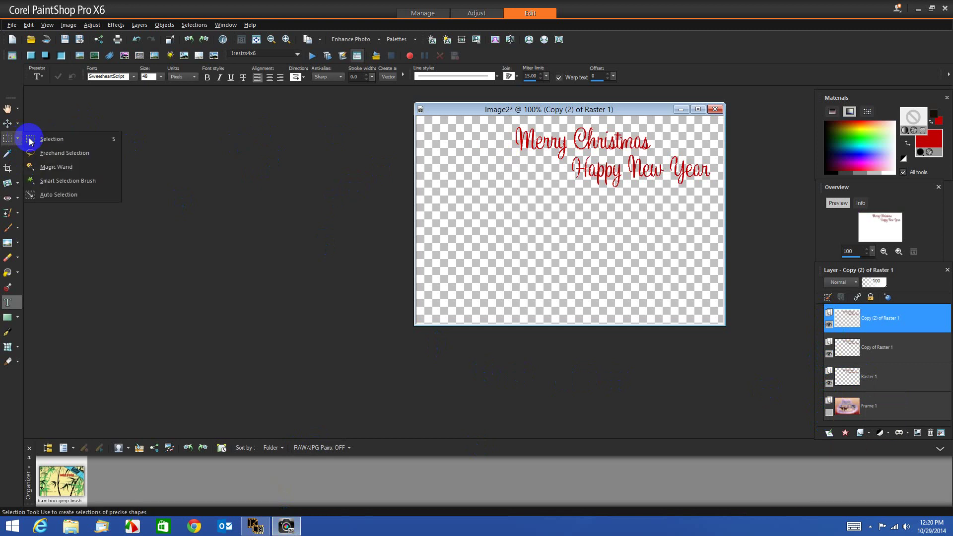
left_click(53, 139)
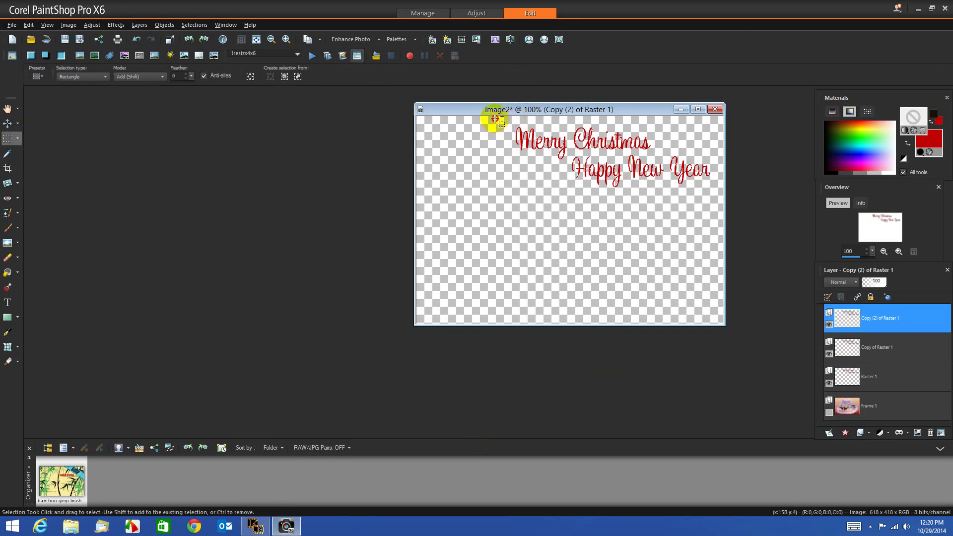
left_click_drag(496, 118, 732, 206)
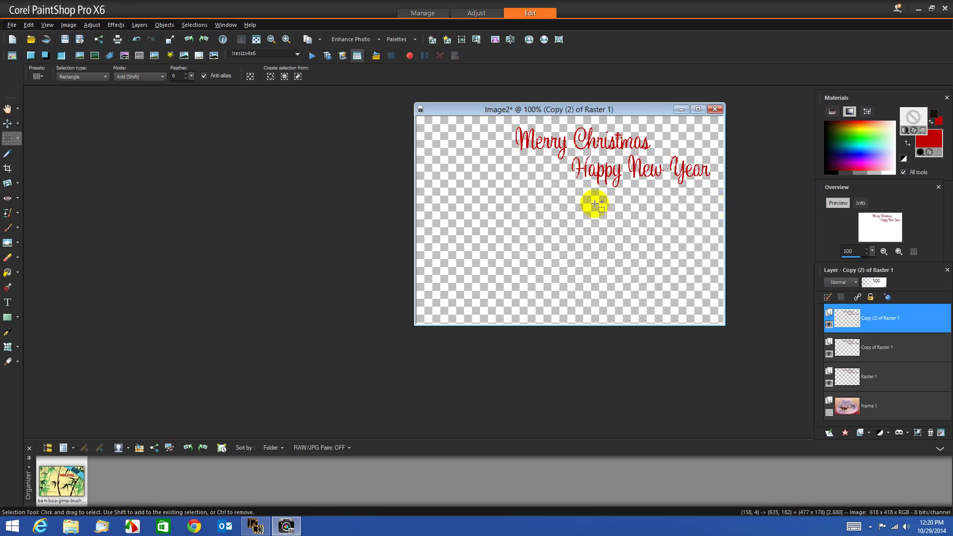
left_click(70, 25)
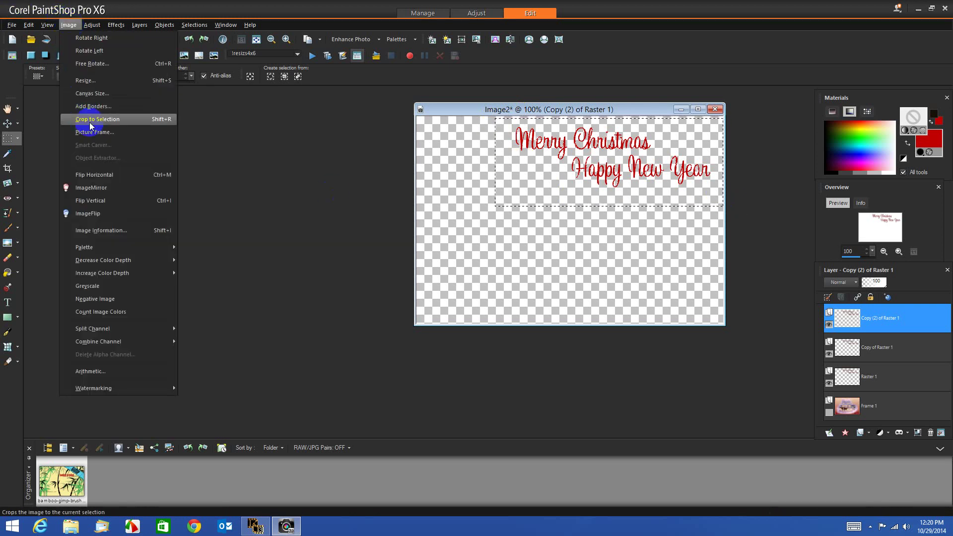
left_click(277, 170)
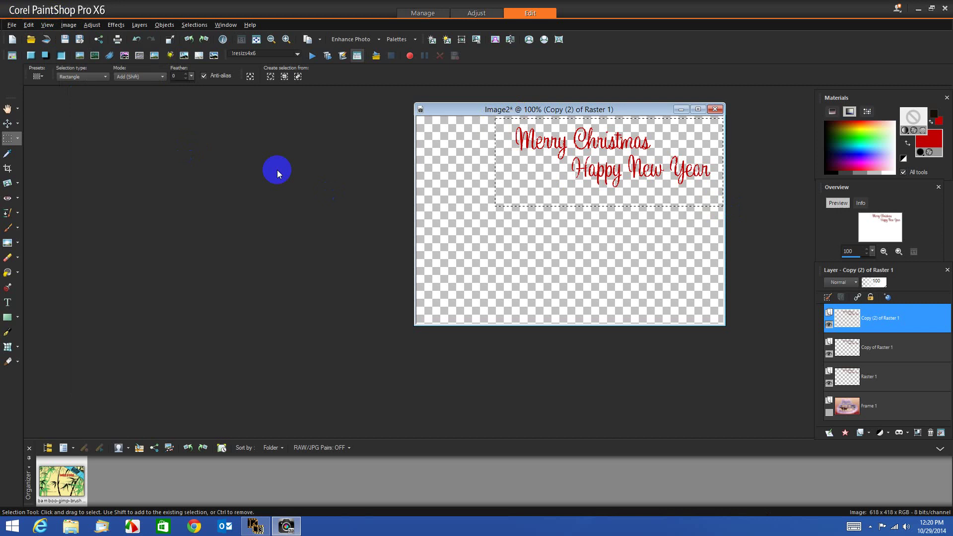
left_click(137, 40)
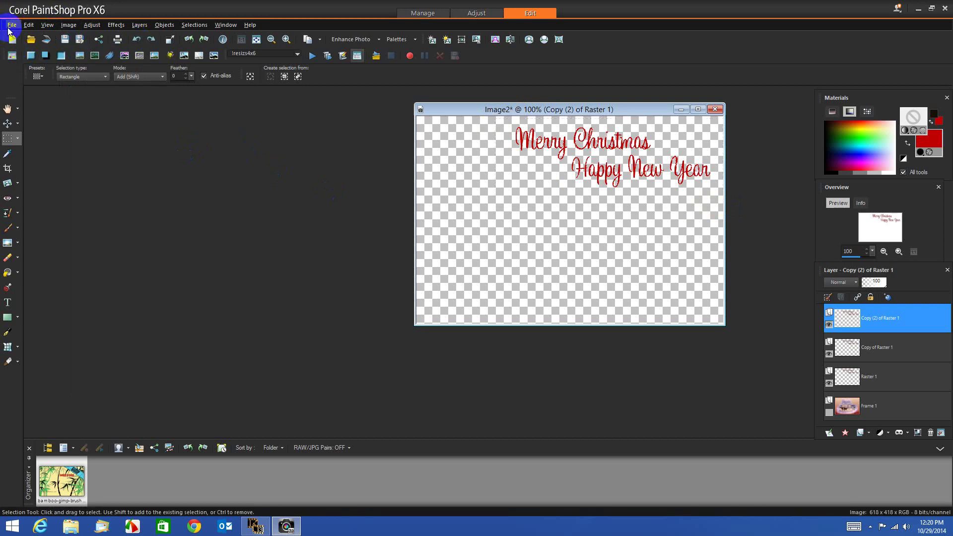
- Save the transparent greeting text image in the PSP Animation Shop format under the name text
left_click(11, 26)
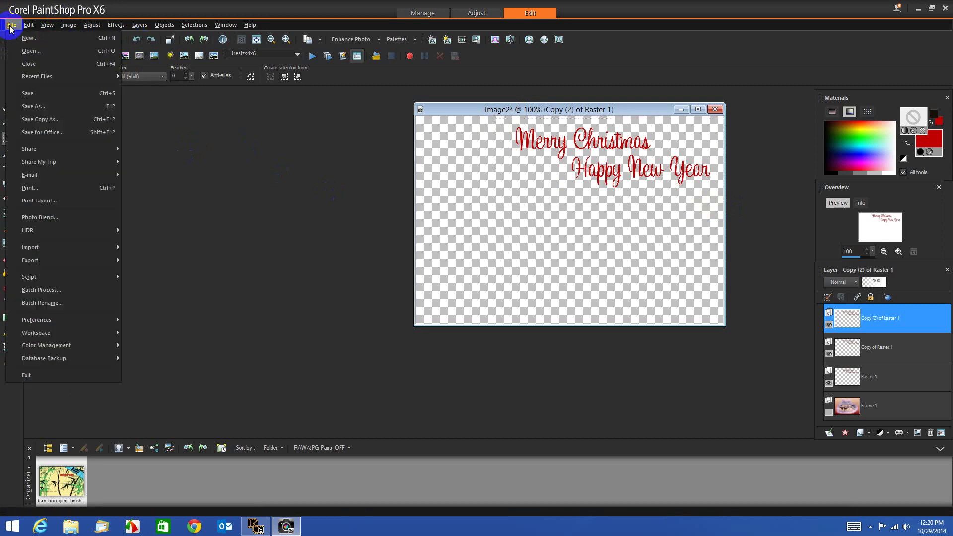
left_click(34, 106)
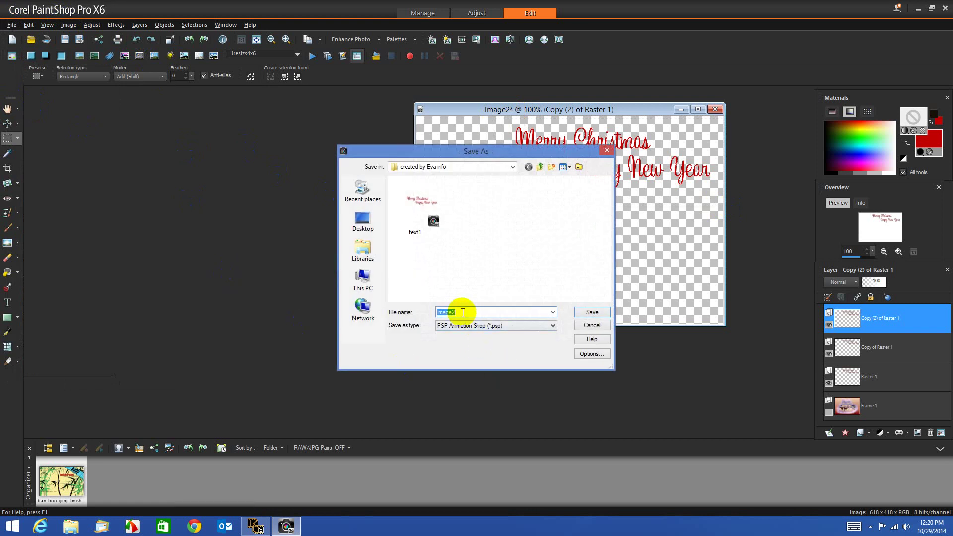
type("text")
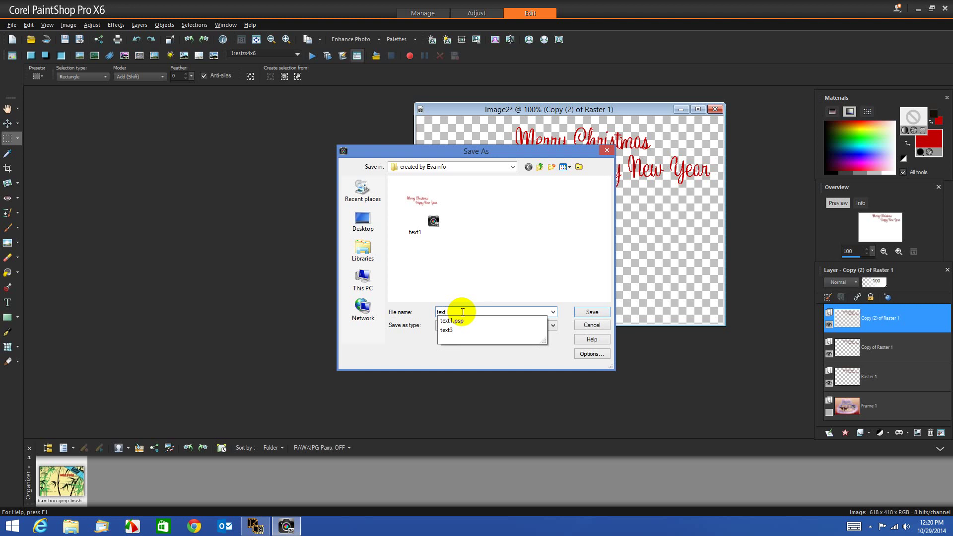
left_click(547, 356)
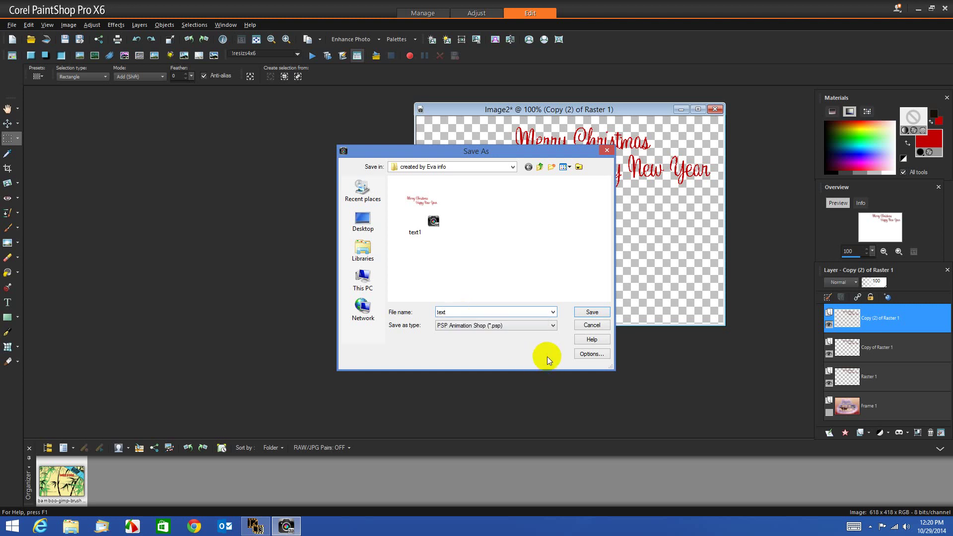
left_click(551, 325)
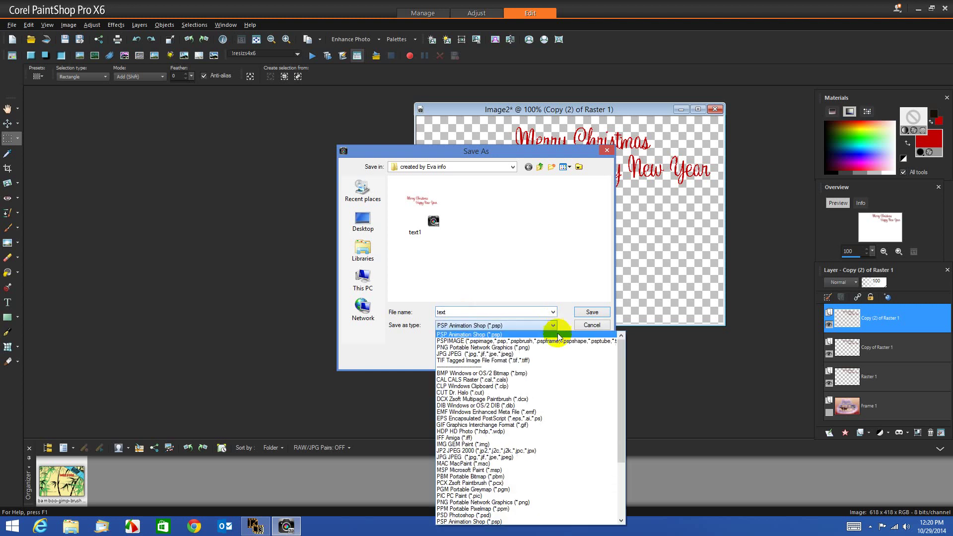
left_click(477, 522)
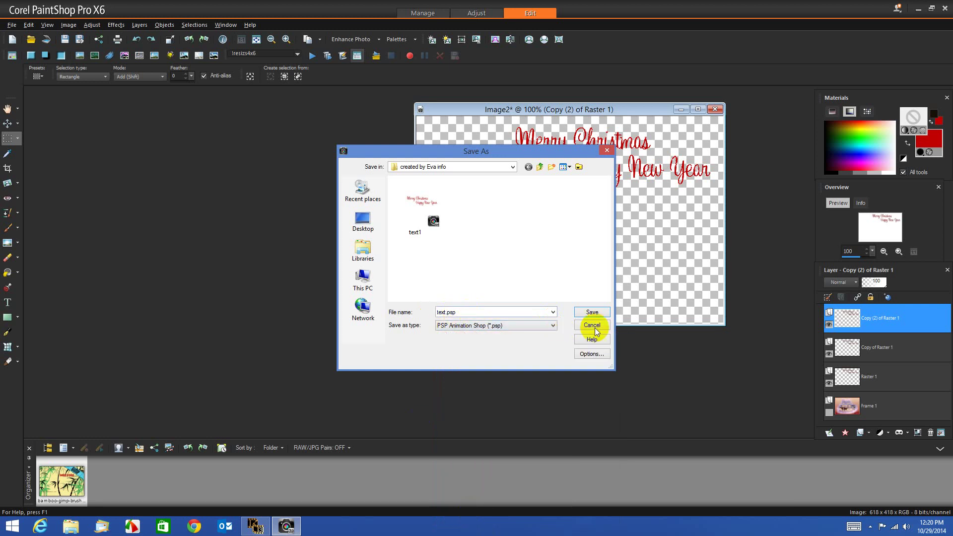
left_click(589, 315)
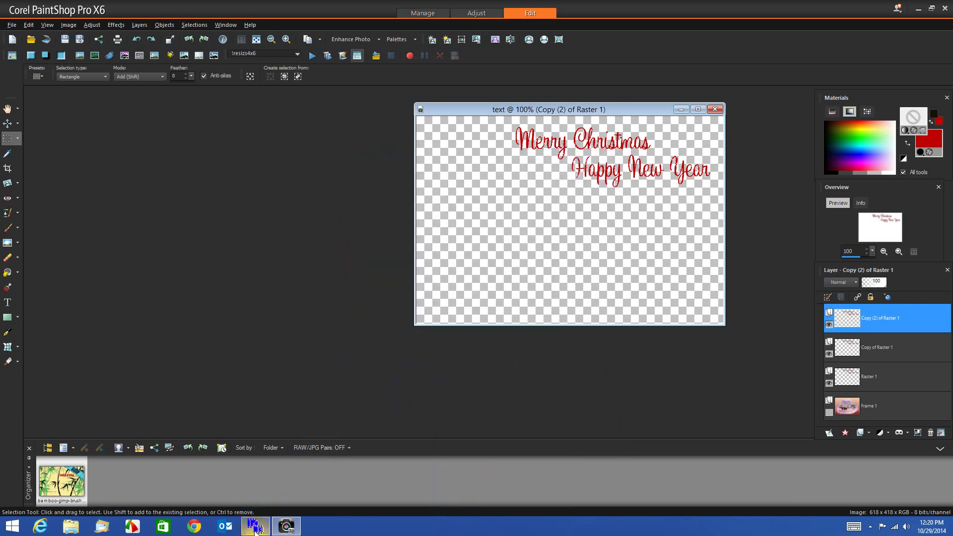
- Switch to Animation Shop, browse to the Pictures subfolder holding the saved file, open text.psp, and close the image browser
mouse_move(255, 530)
left_click(255, 474)
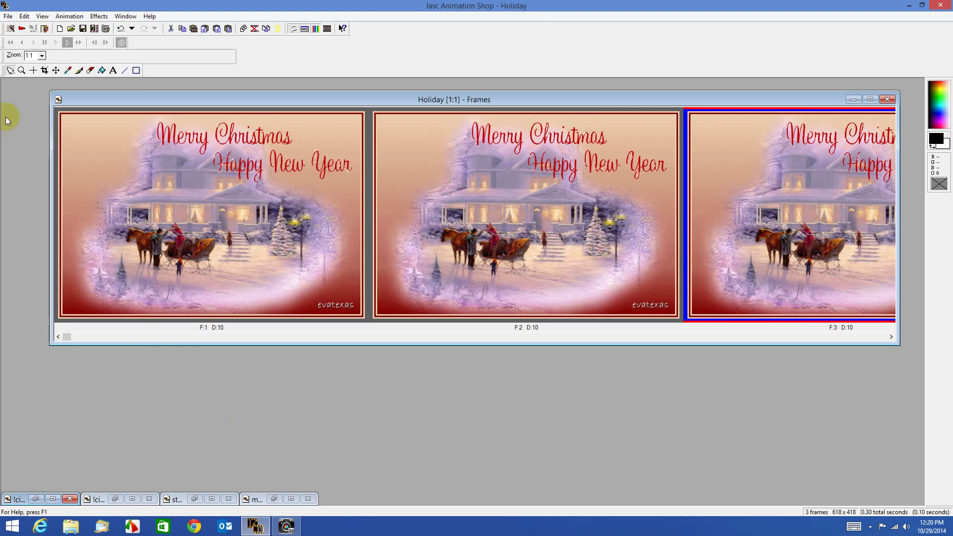
left_click(8, 16)
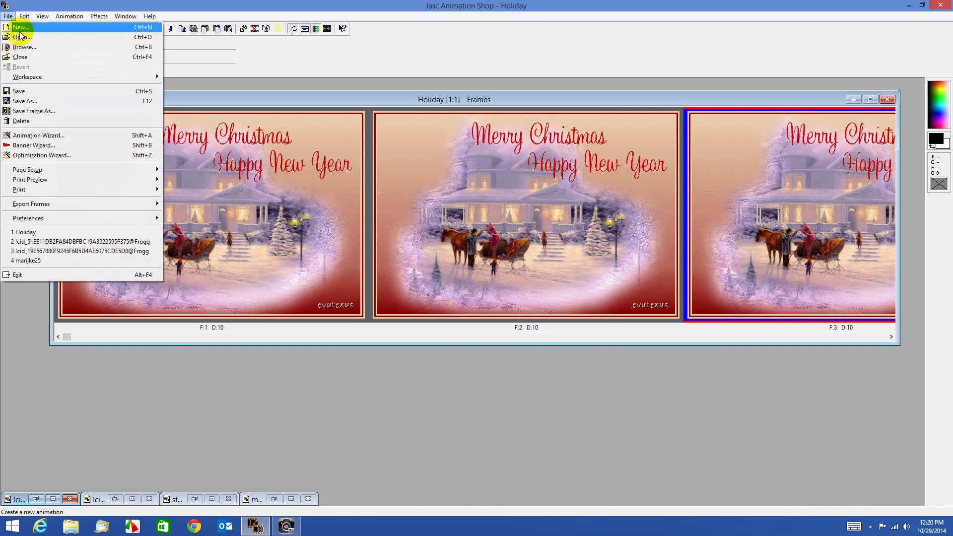
left_click(68, 370)
left_click(44, 29)
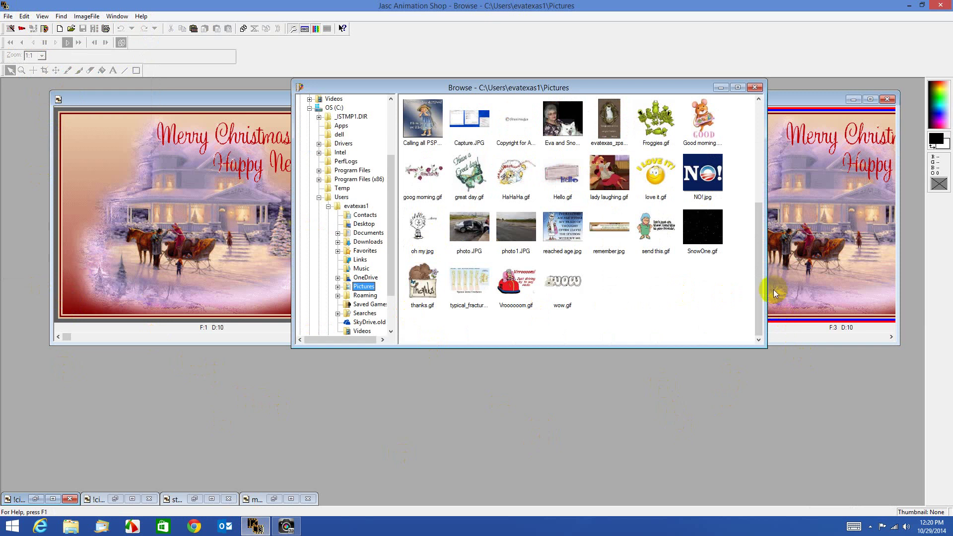
left_click_drag(758, 269, 743, 245)
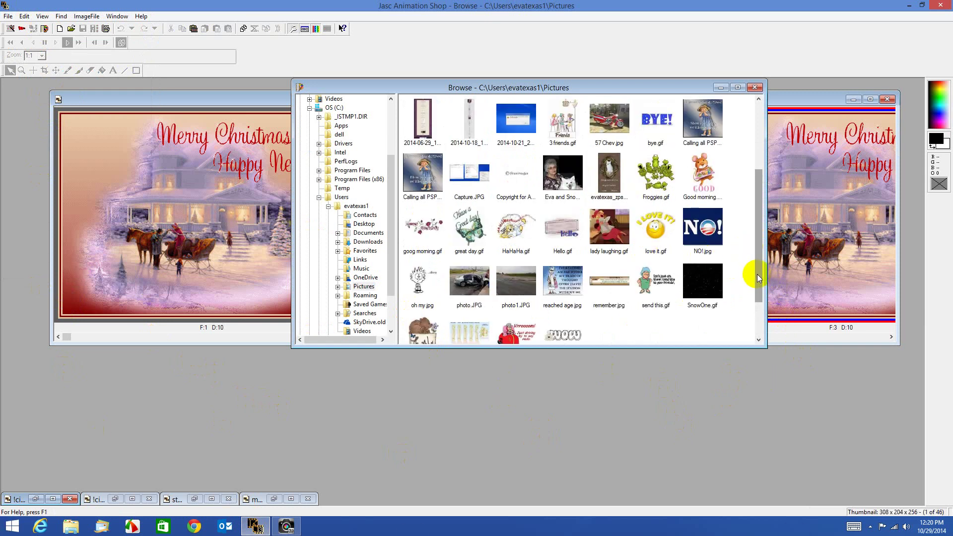
left_click_drag(756, 275, 749, 215)
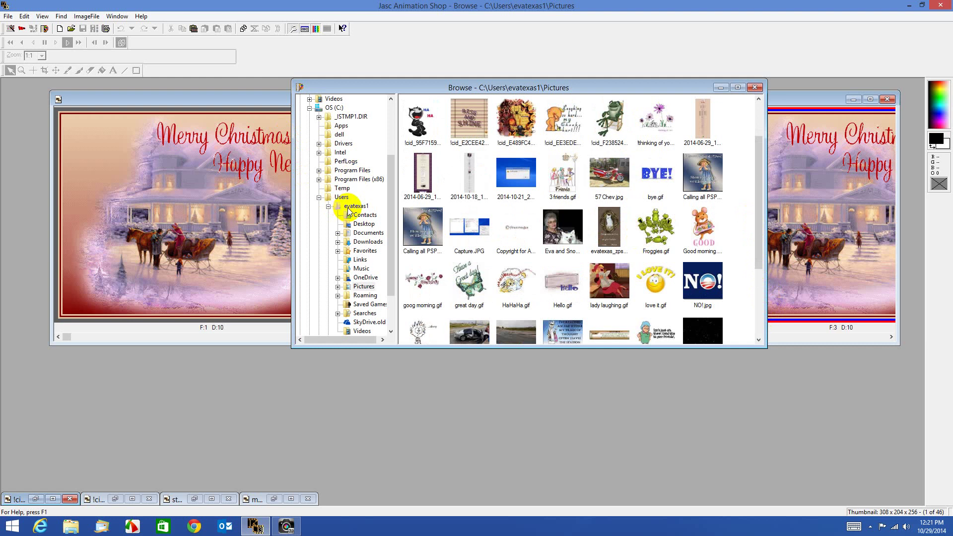
double_click(366, 287)
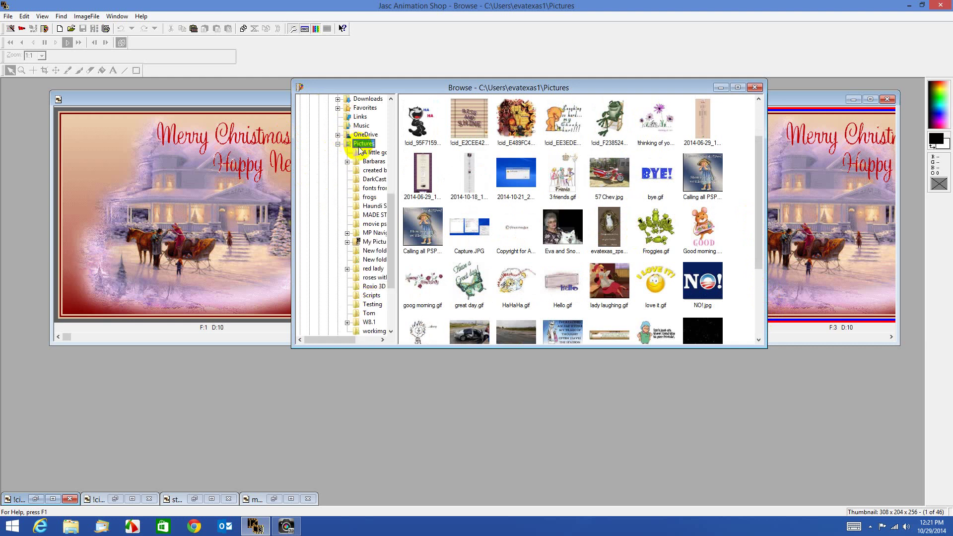
left_click(371, 170)
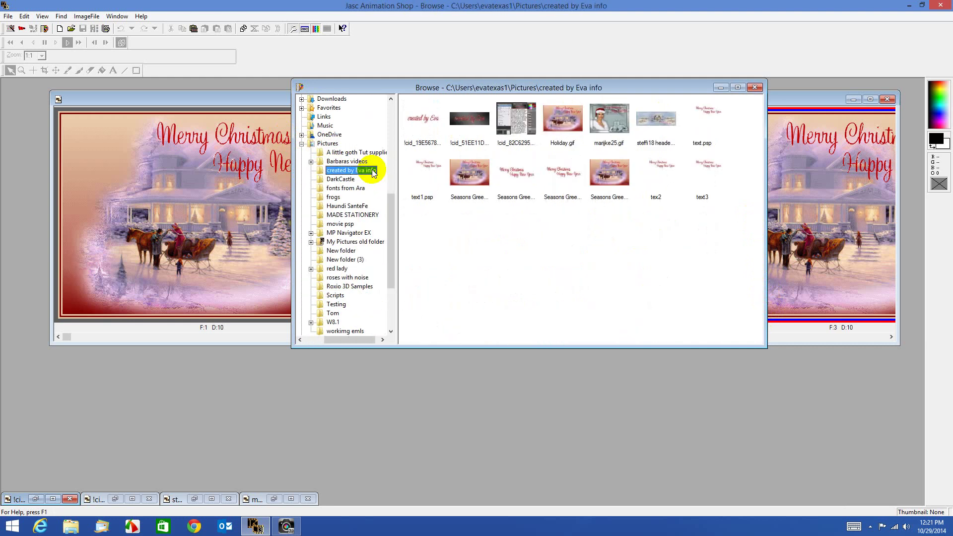
double_click(710, 123)
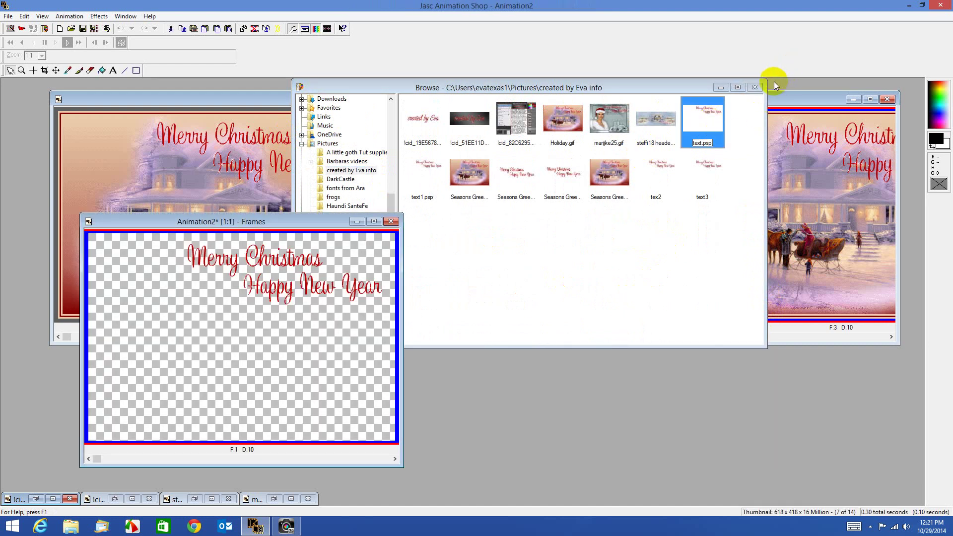
left_click(755, 87)
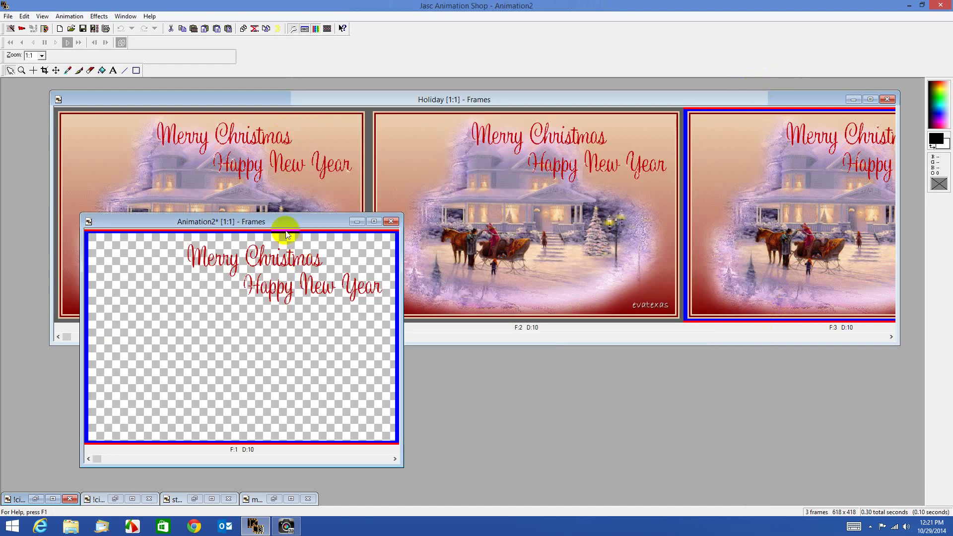
- Crop all three text frames to an area of about 440 x 191 pixels around the greeting, widening the window to show every frame
left_click_drag(293, 222, 537, 122)
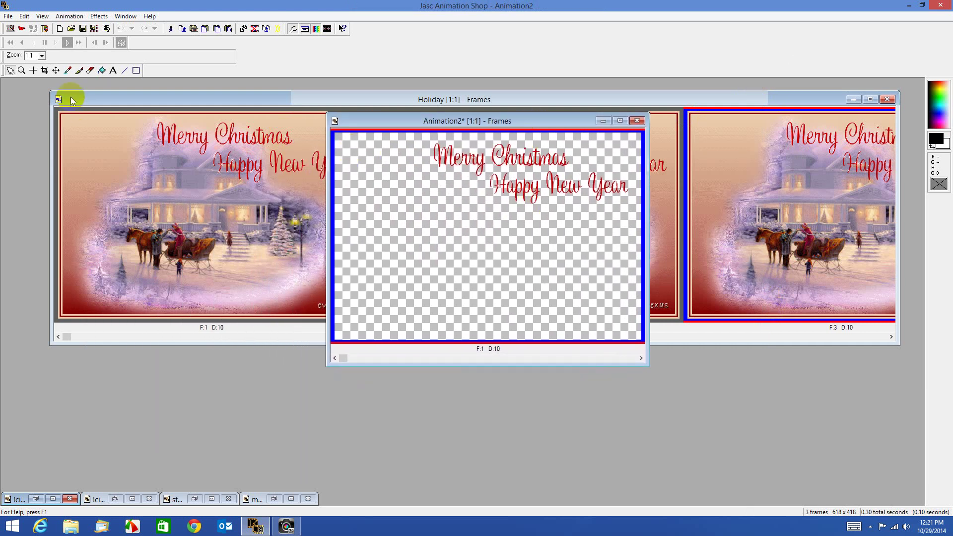
left_click(44, 71)
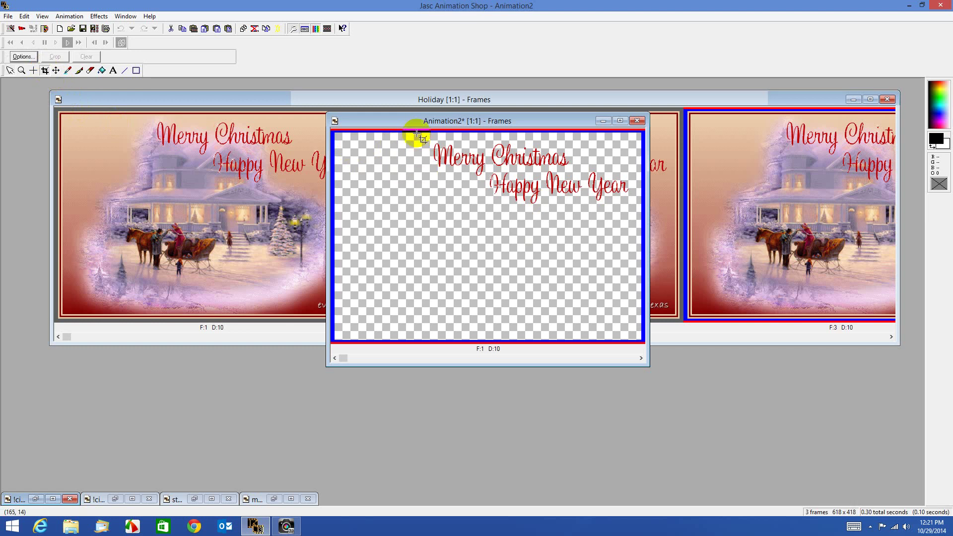
left_click_drag(423, 135, 641, 230)
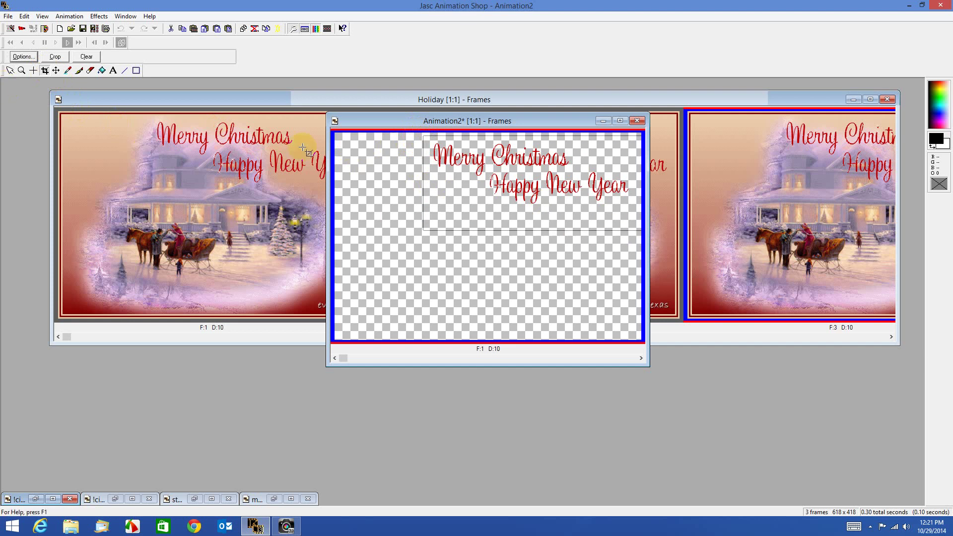
left_click_drag(649, 266, 924, 292)
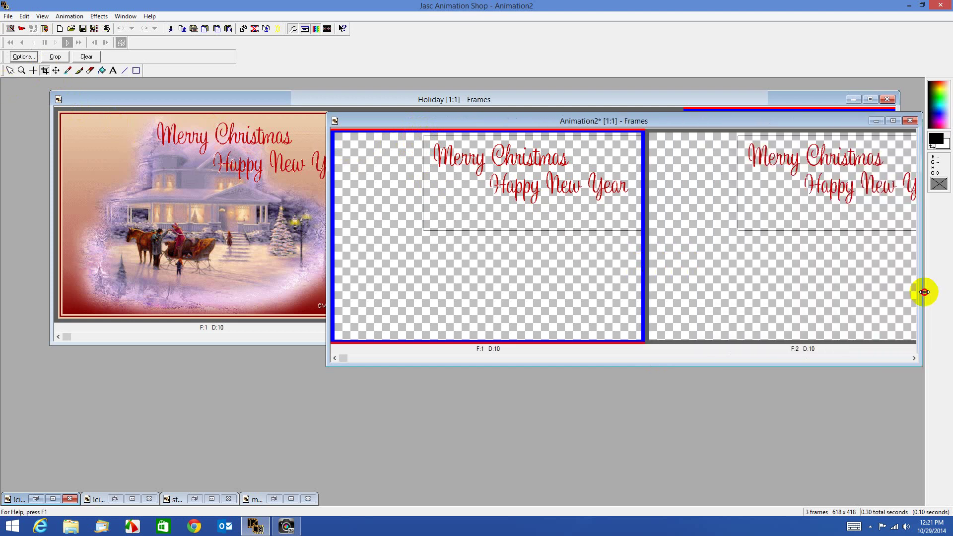
left_click_drag(486, 120, 251, 104)
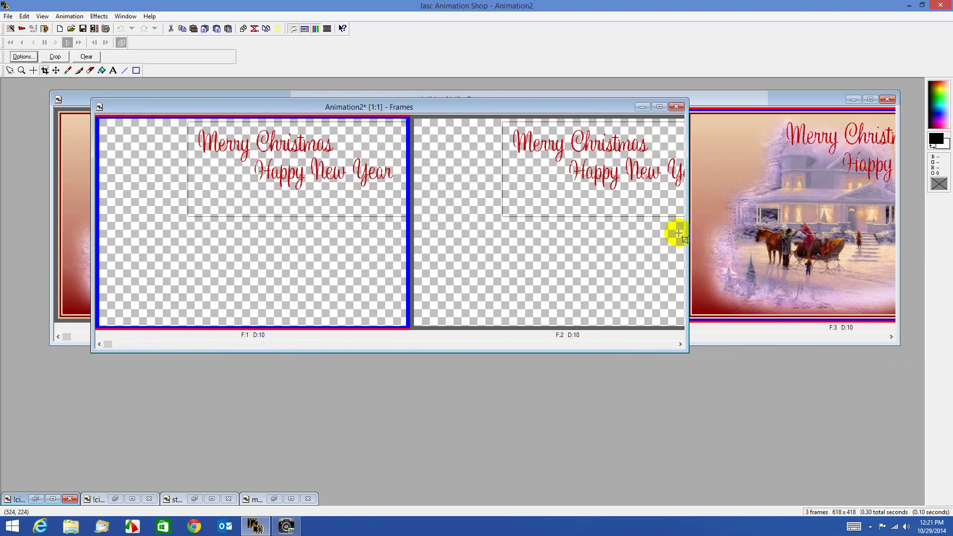
left_click_drag(688, 239, 908, 252)
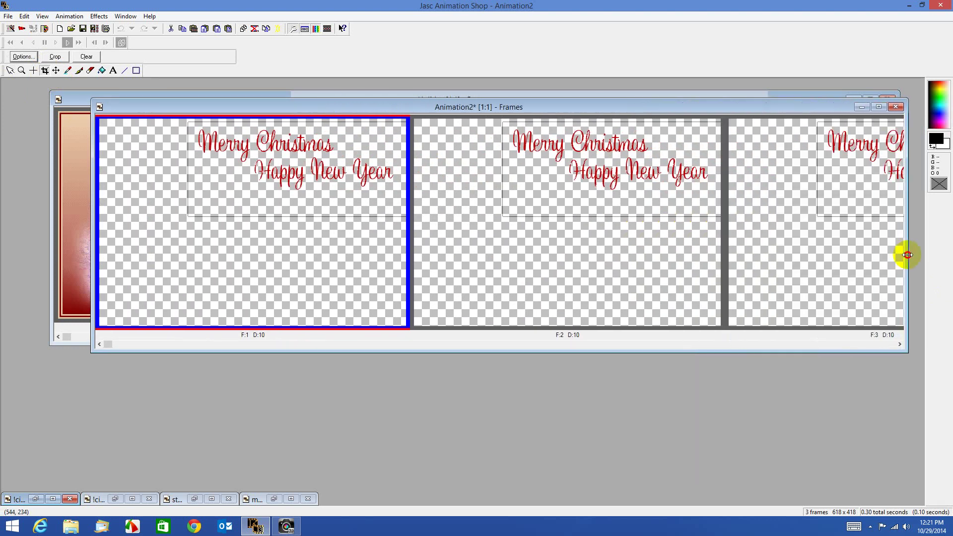
left_click(56, 58)
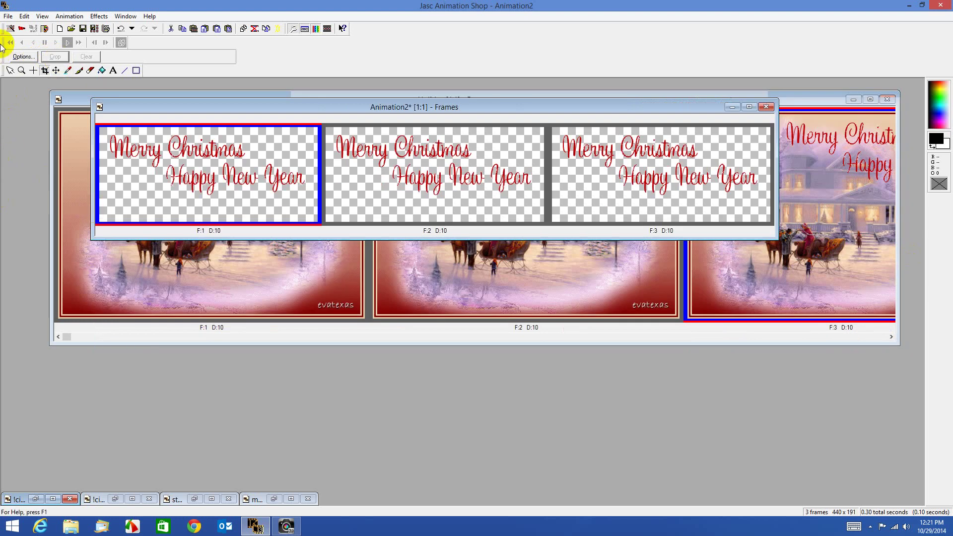
- Save the cropped text animation under the name Holiday1 in the CompuServe Graphics Interchange (*.gif) format
left_click(8, 16)
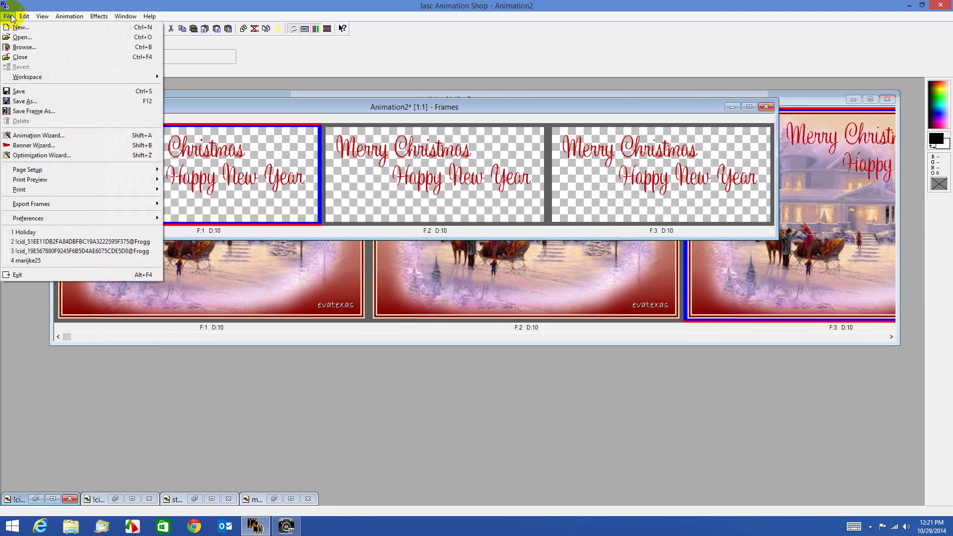
left_click(36, 103)
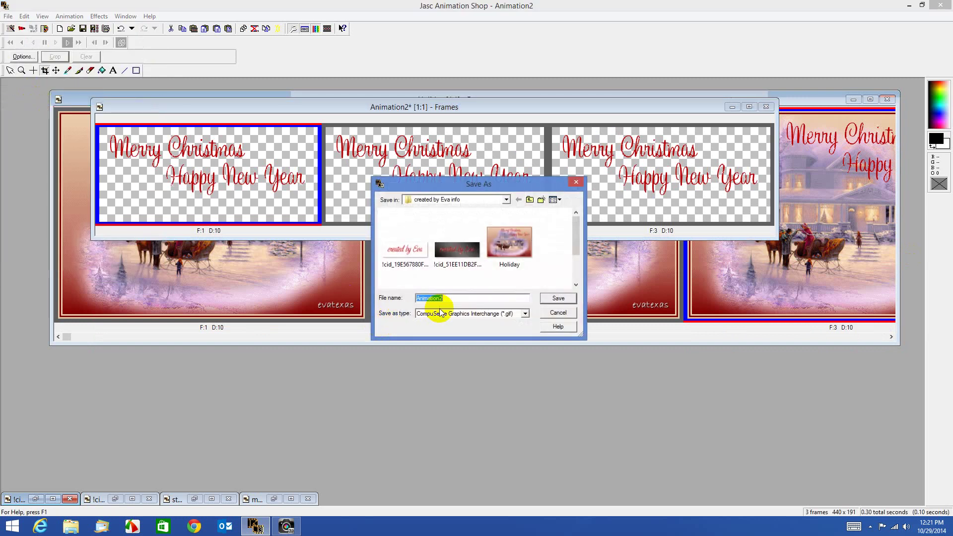
type("Hol")
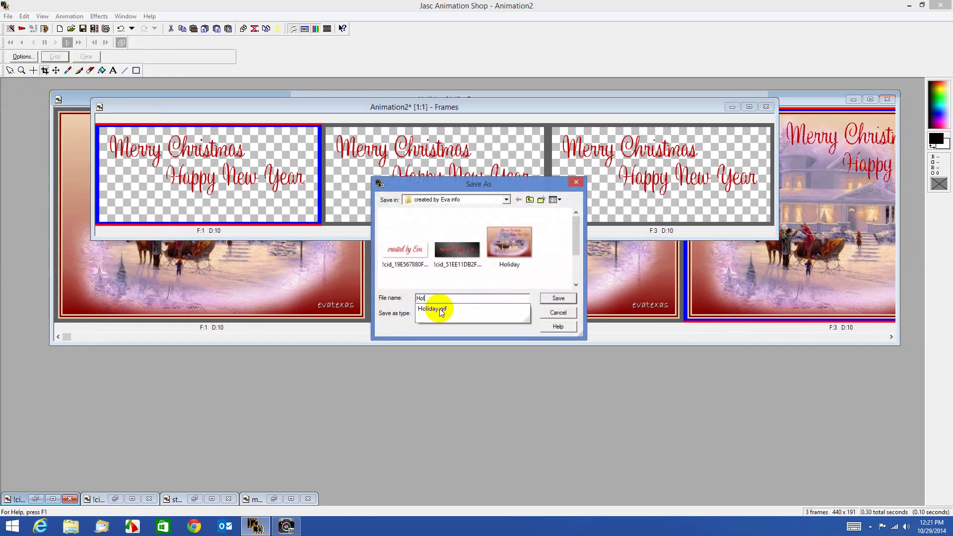
type("iday1")
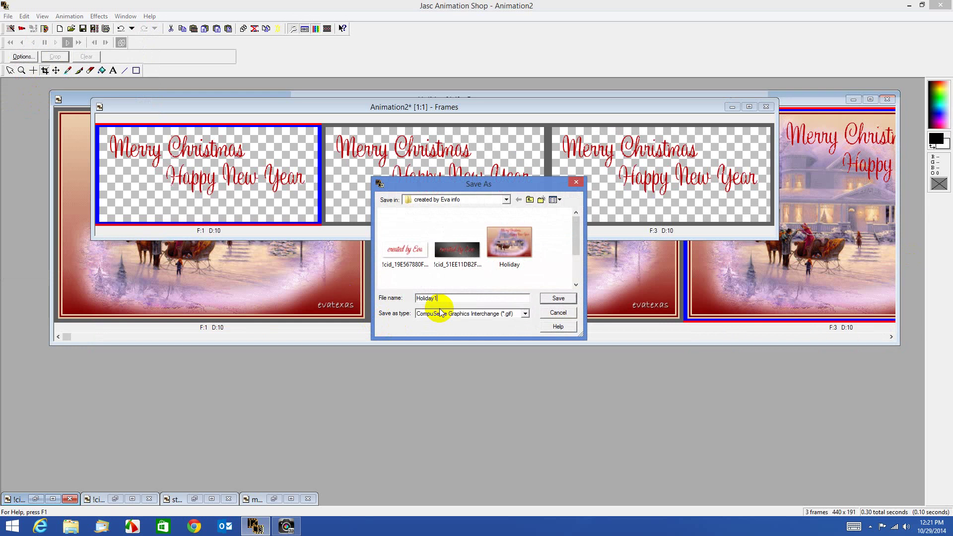
left_click(558, 299)
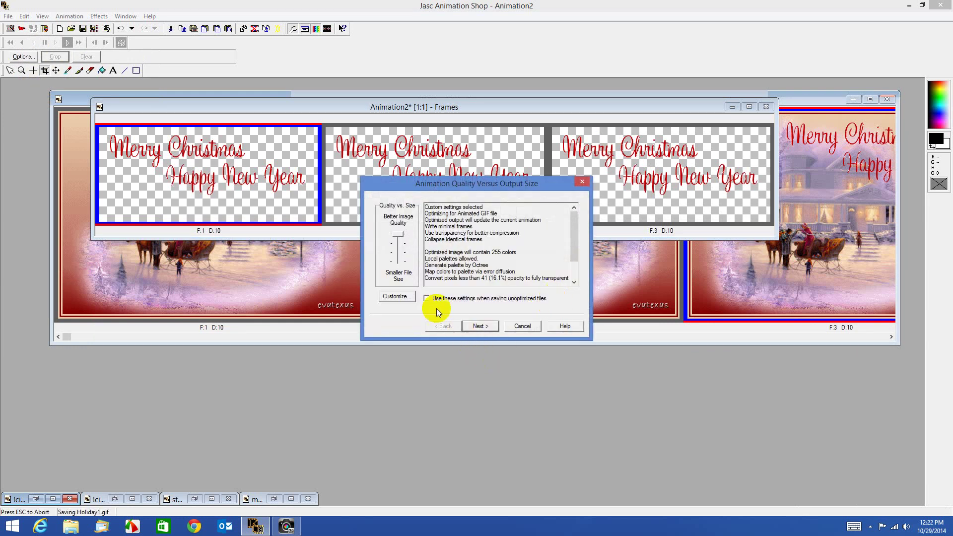
- Review the custom color, optimization and partial transparency settings, accept them as they are, and complete the GIF optimization
left_click(394, 297)
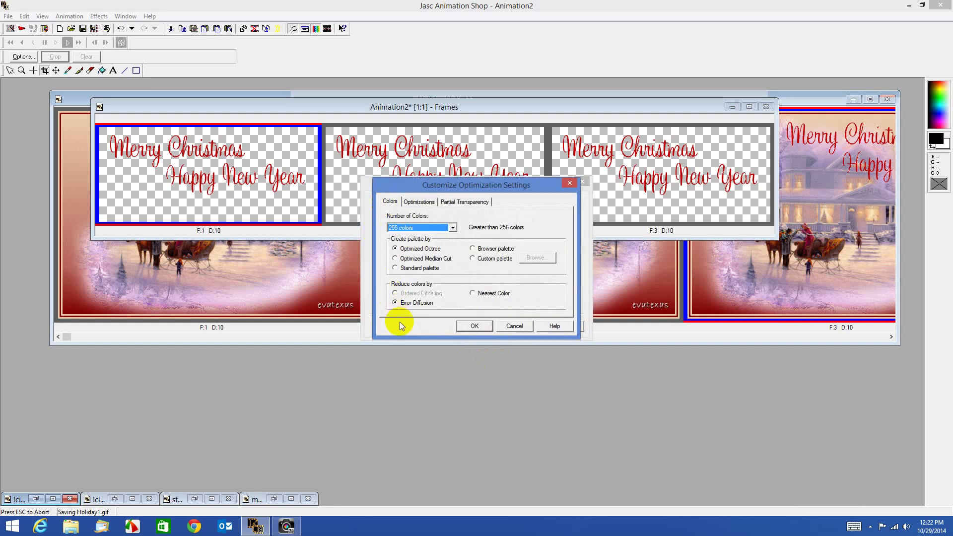
left_click(419, 201)
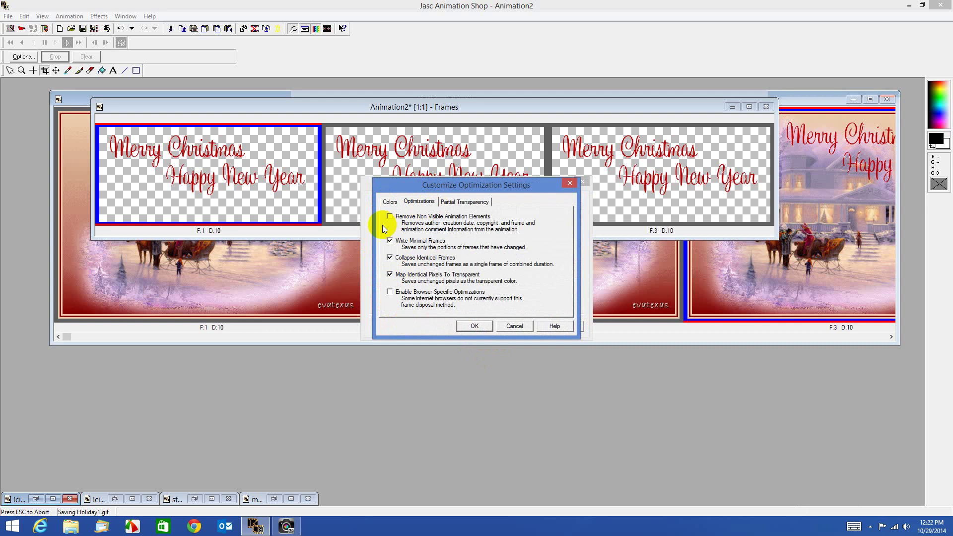
left_click(465, 202)
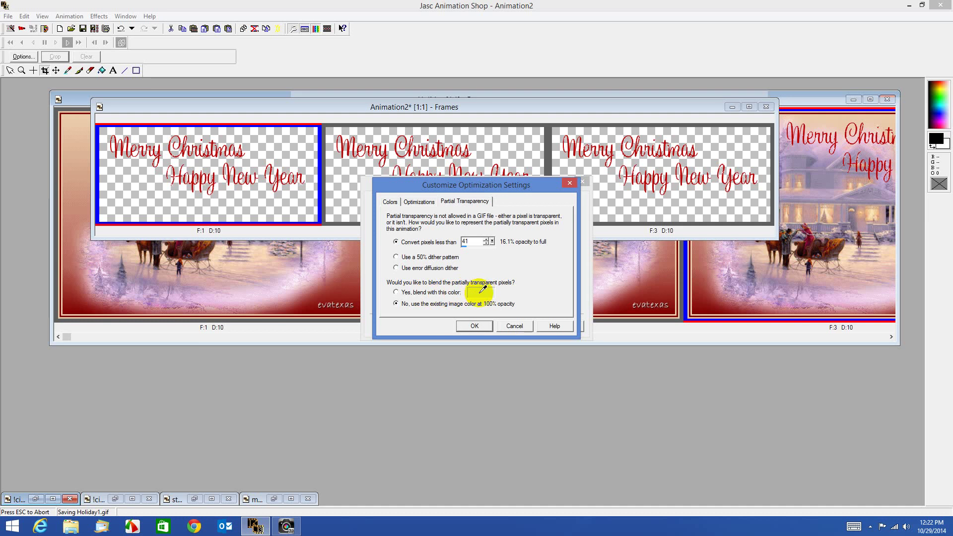
left_click(473, 327)
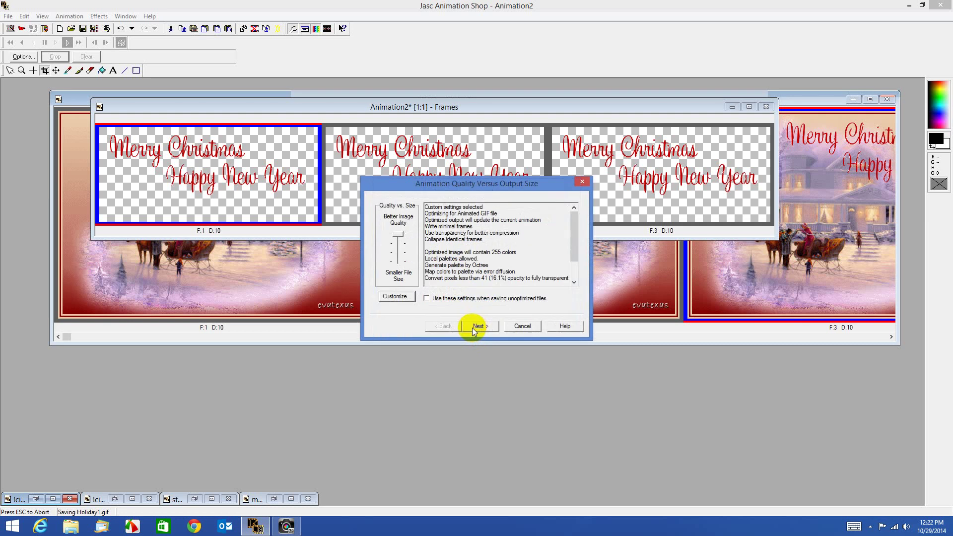
left_click(478, 328)
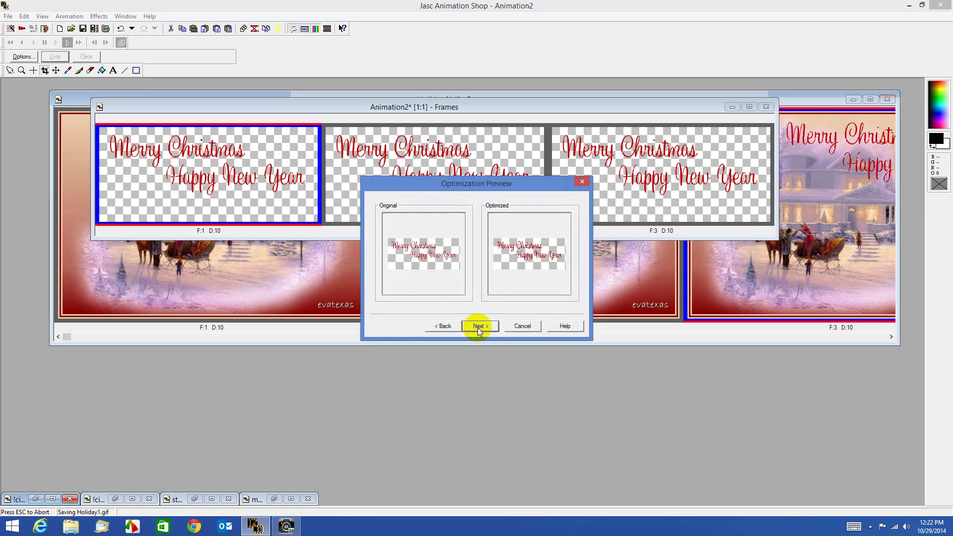
left_click(477, 327)
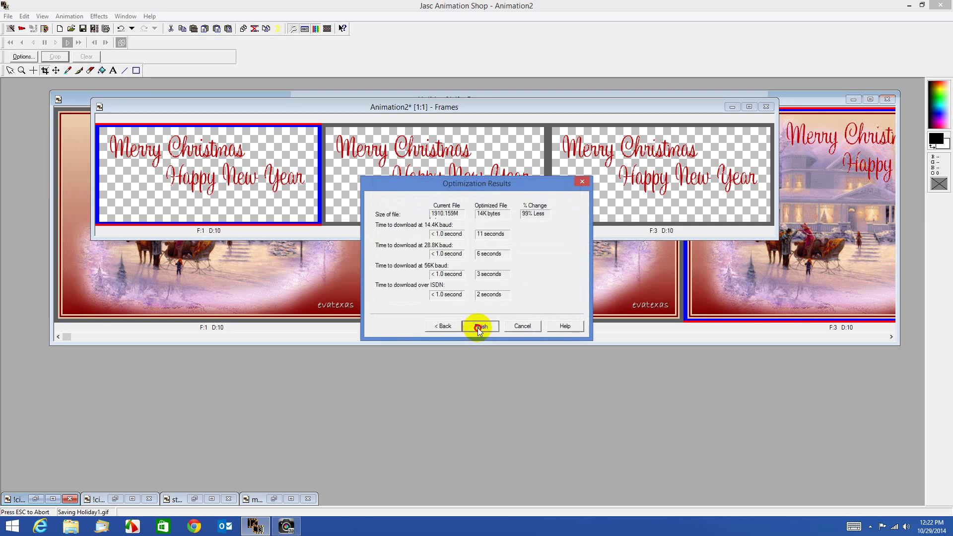
left_click(477, 328)
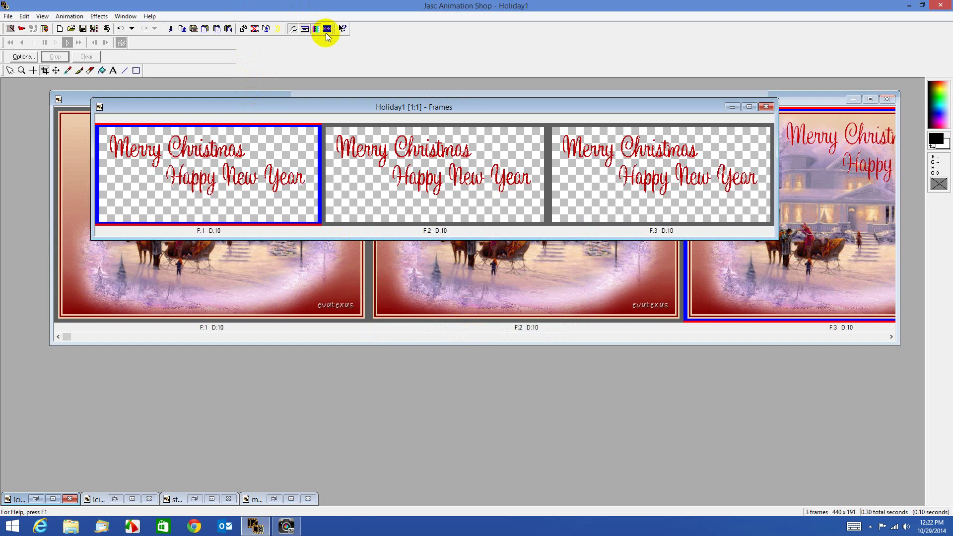
- Preview the Holiday1 animation and the minimized dark-background signature animation, closing each preview and minimizing the signature frames again
left_click(327, 28)
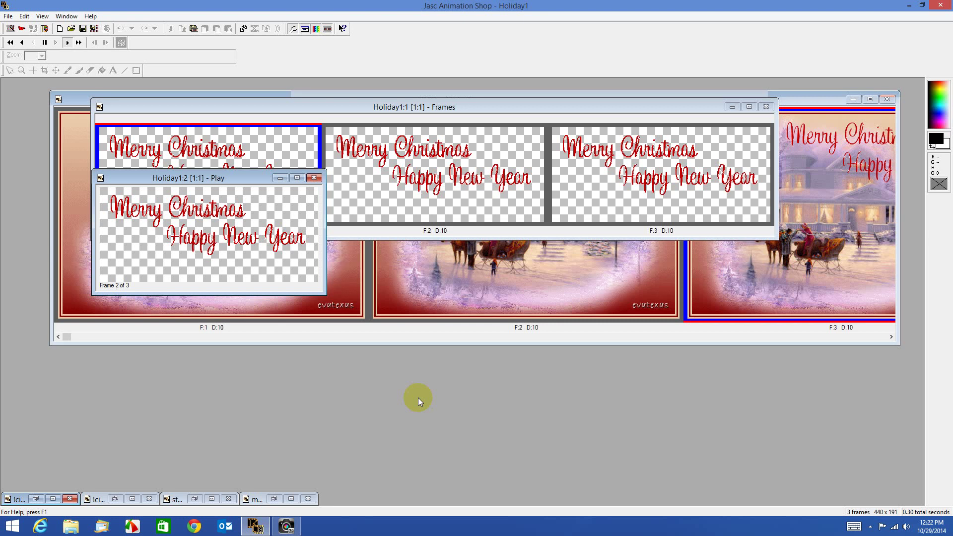
left_click(314, 179)
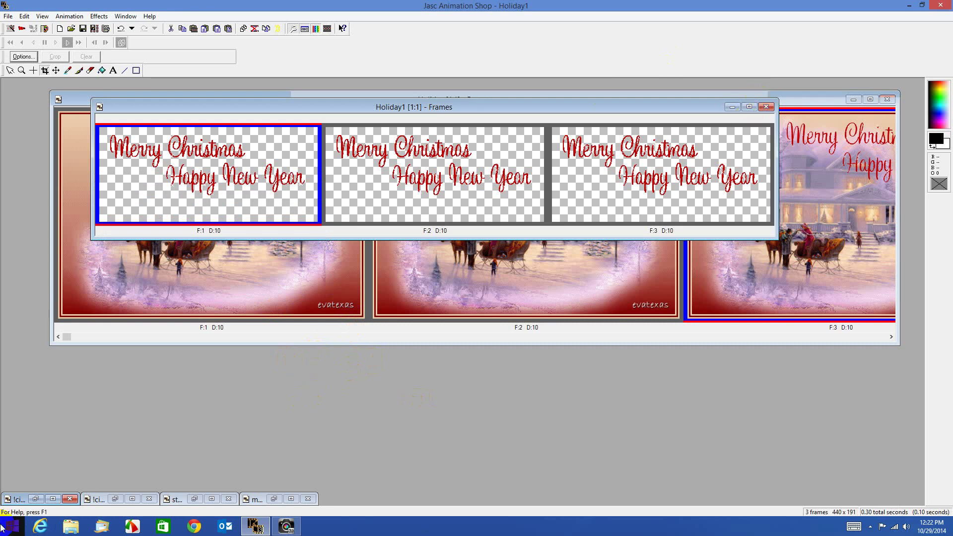
left_click(36, 499)
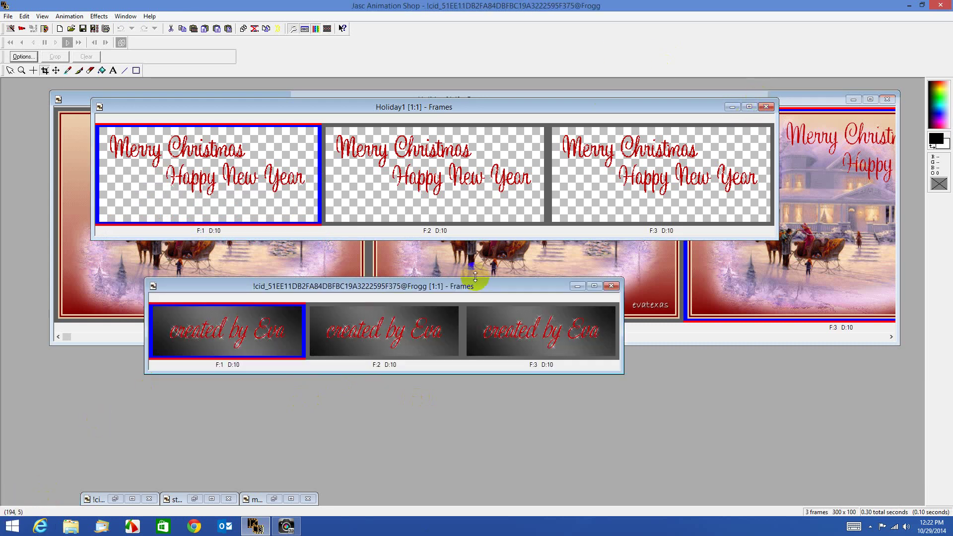
left_click(327, 29)
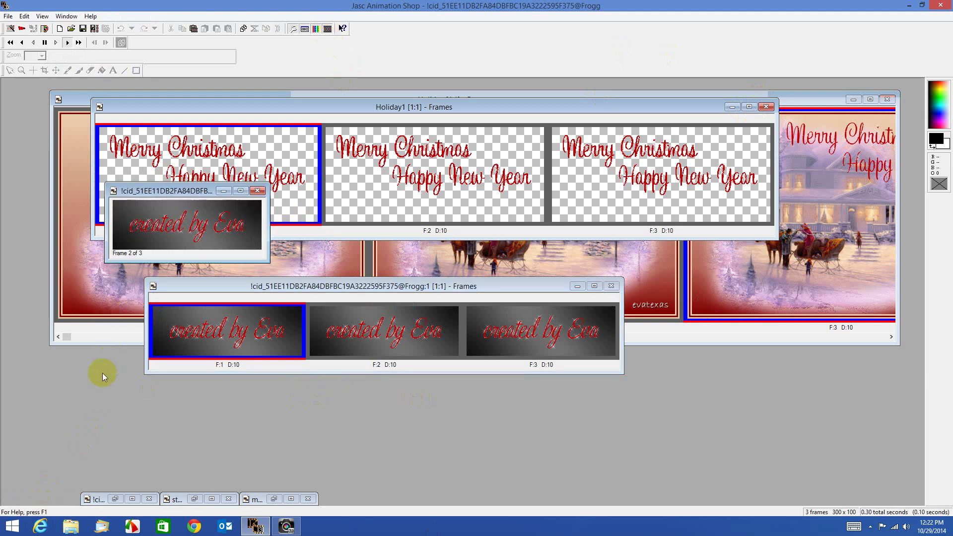
left_click(257, 190)
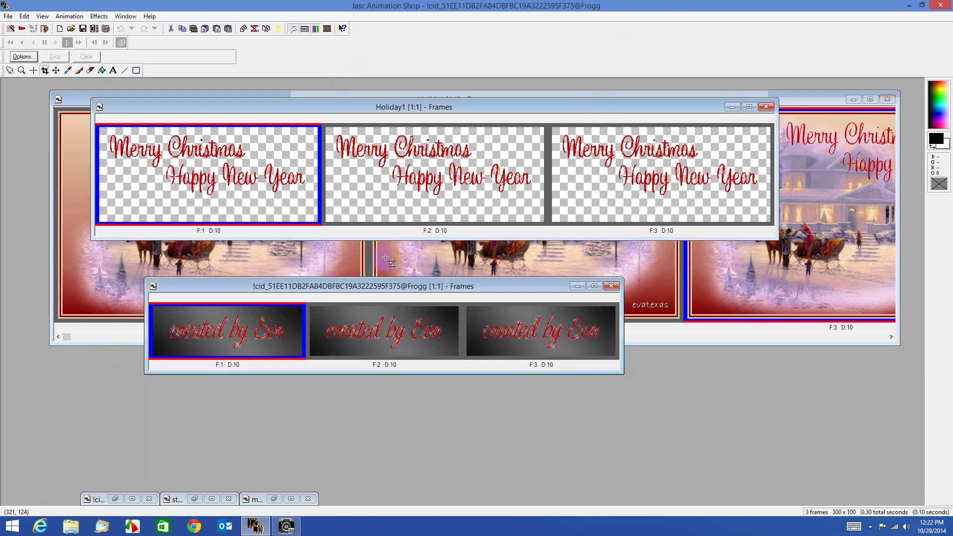
left_click(576, 287)
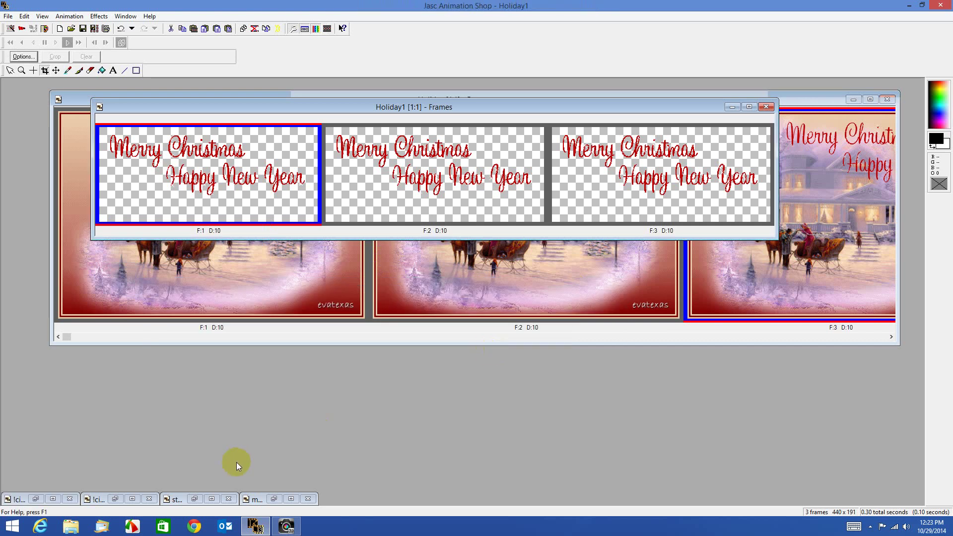
- Restore the transparent-background signature animation, preview it, close the preview, and minimize its frames
left_click(115, 499)
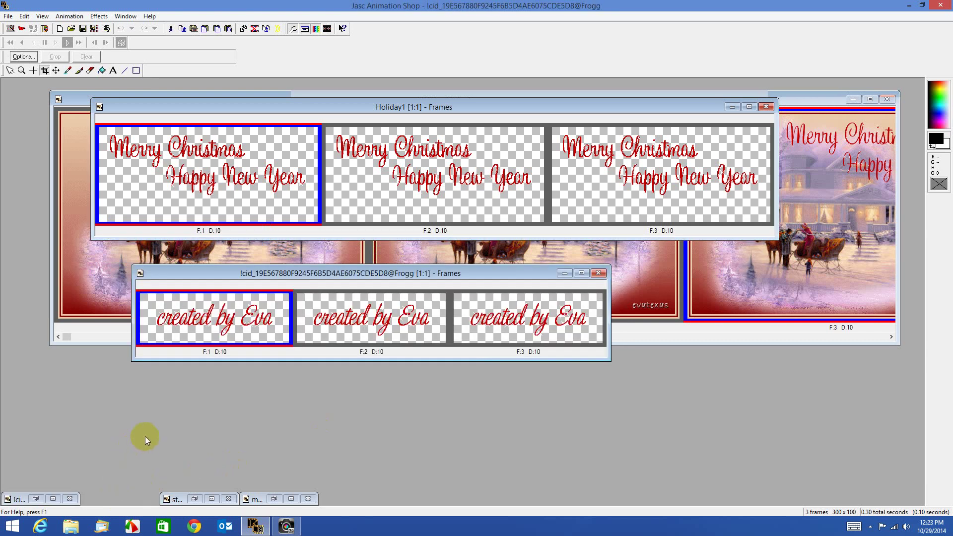
left_click(328, 28)
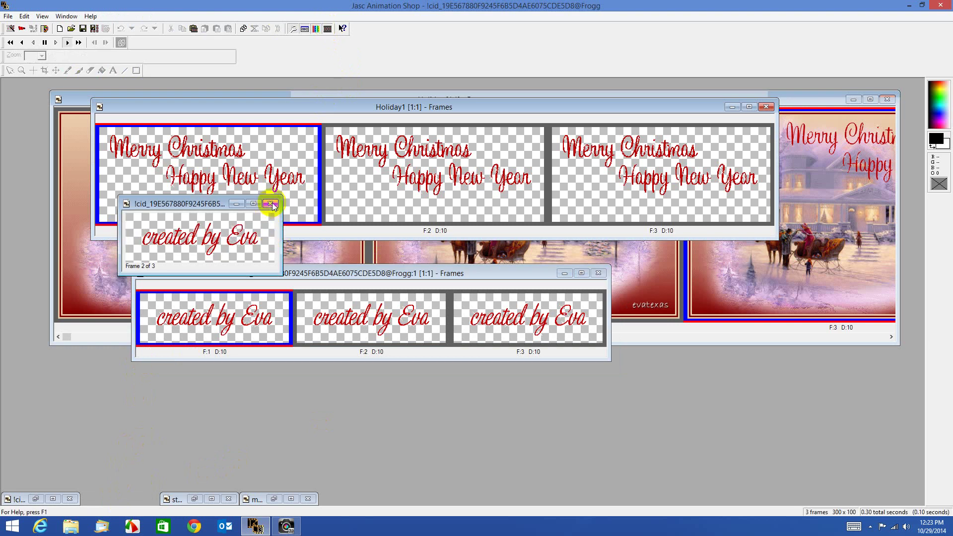
left_click(271, 204)
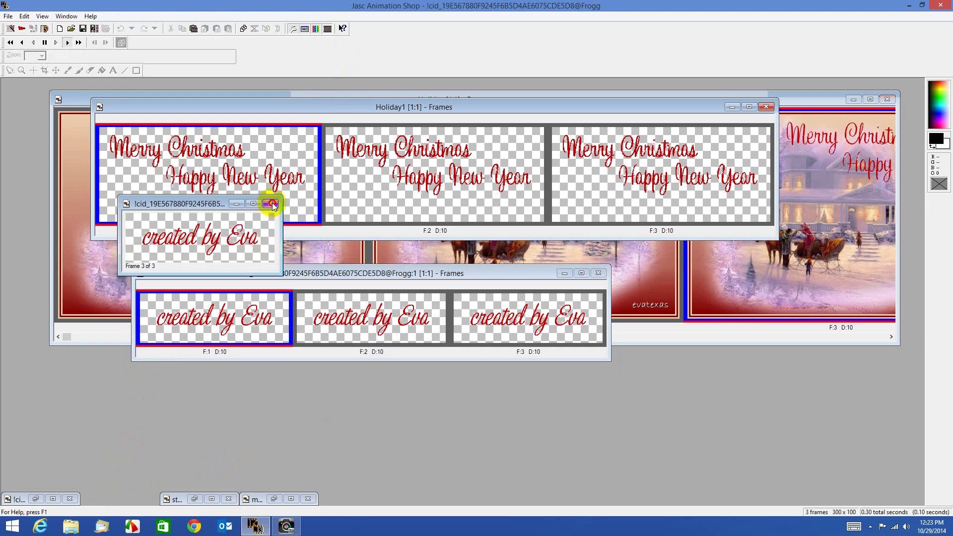
left_click(564, 273)
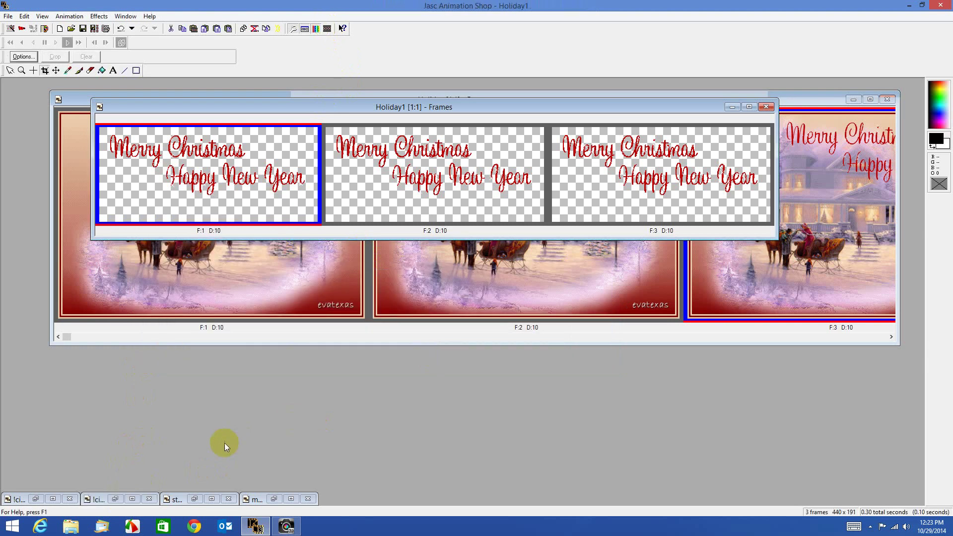
- Restore the steffi18 header animation, preview its snowy greeting scene, close the preview, and minimize its frames
left_click(194, 498)
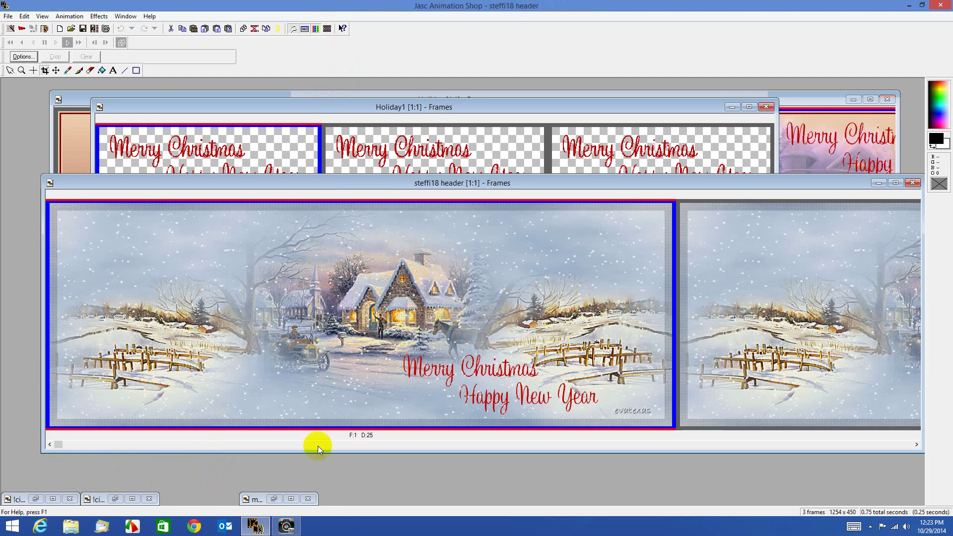
left_click(328, 28)
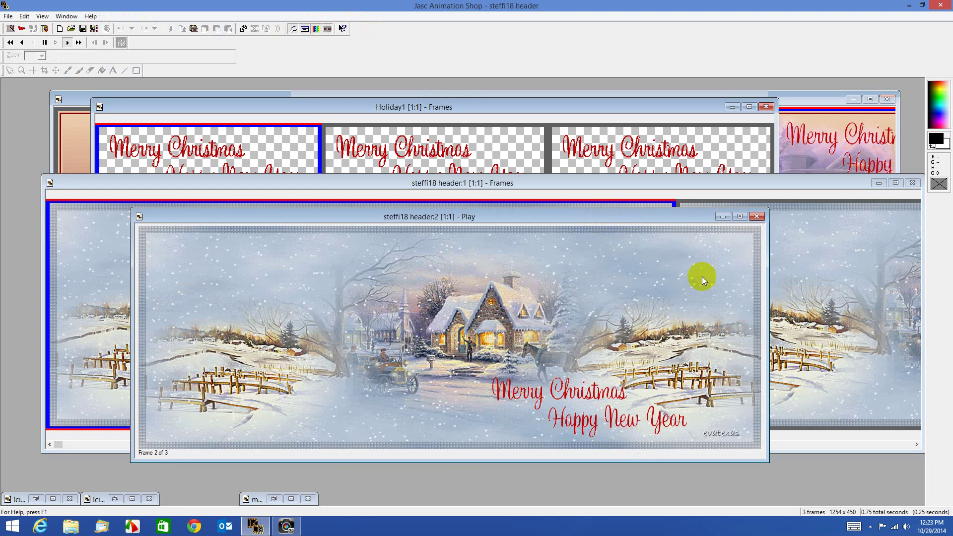
left_click(757, 217)
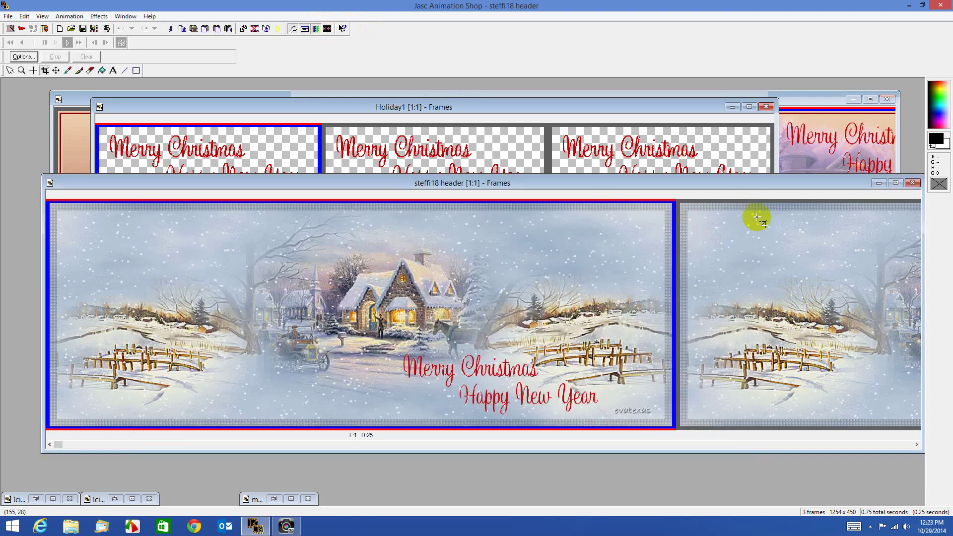
left_click(877, 183)
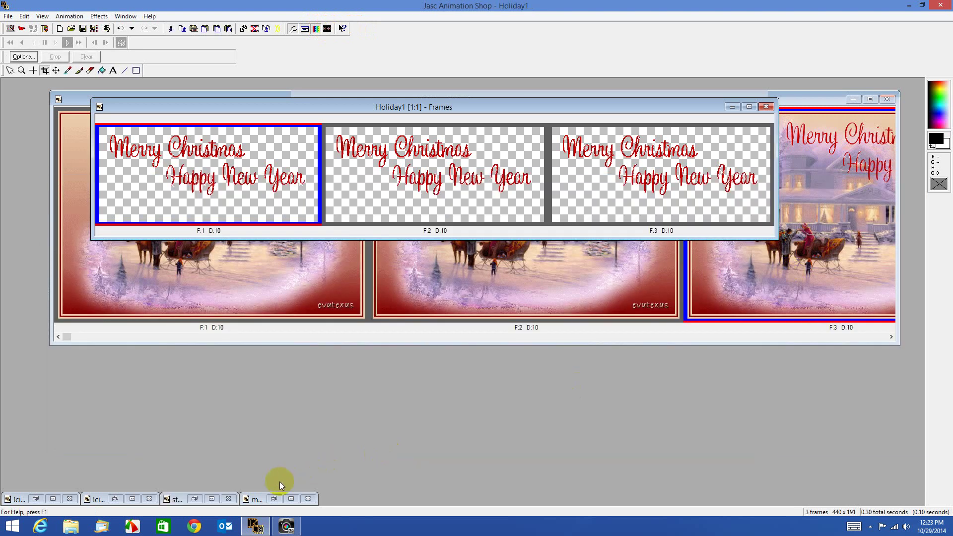
- Restore the marijke25 animation, preview its twinkling greeting, close the preview, and minimize its frames
left_click(275, 499)
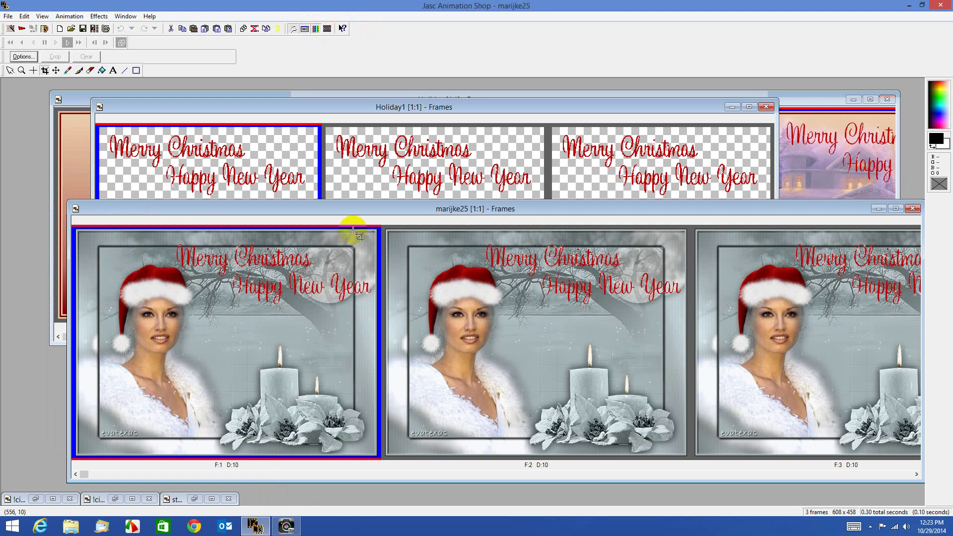
left_click_drag(356, 210, 342, 169)
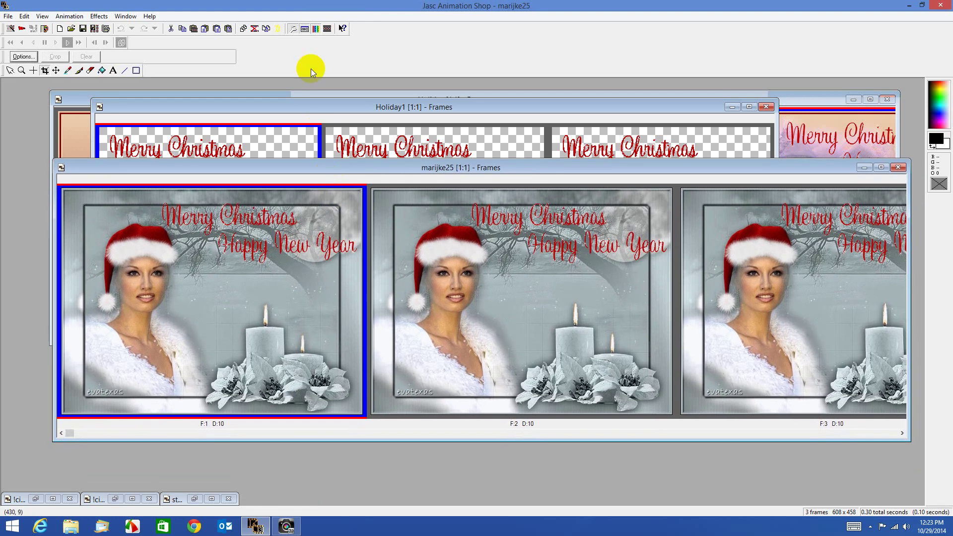
left_click(328, 30)
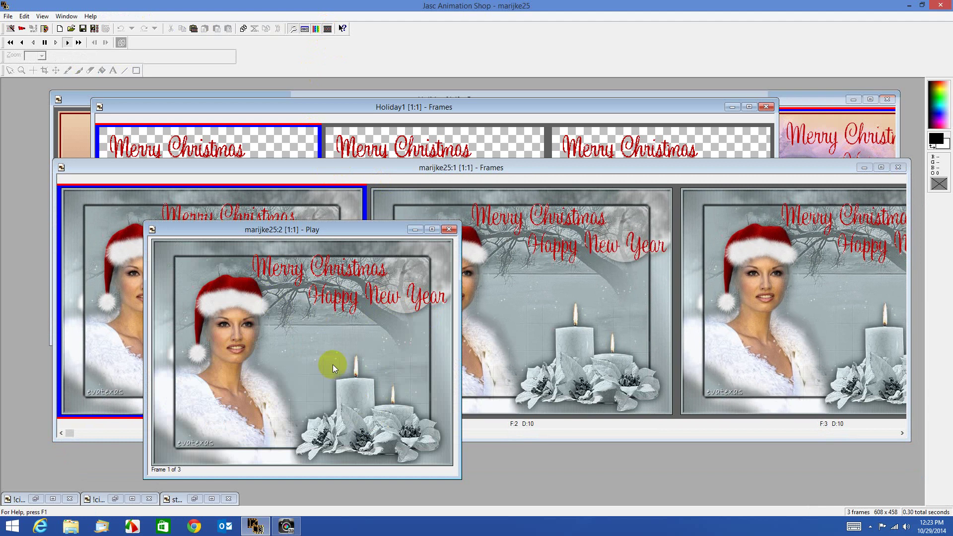
left_click(449, 229)
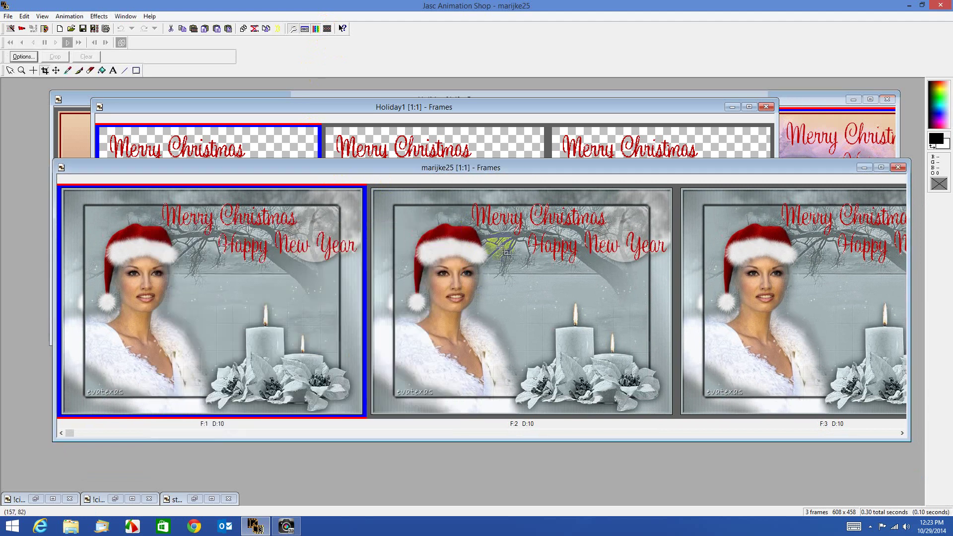
left_click(865, 168)
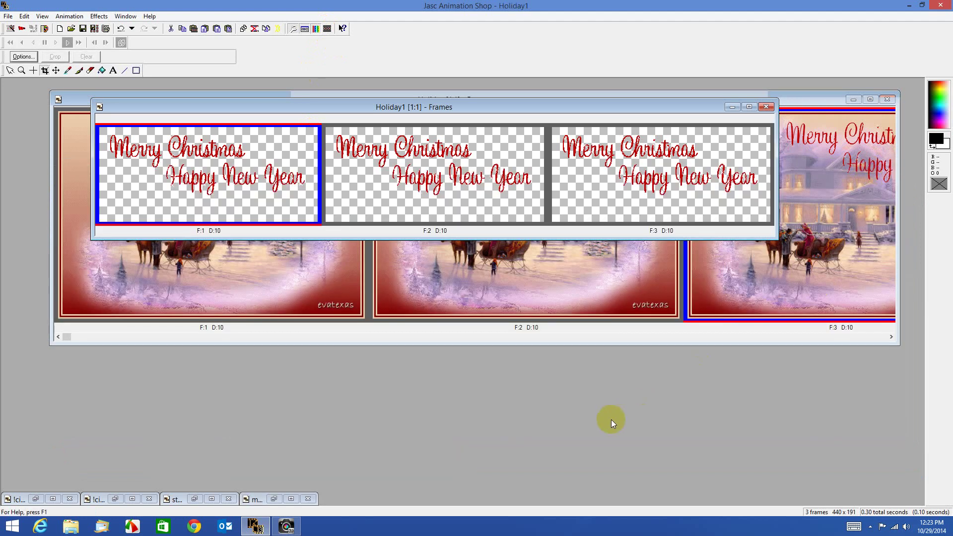